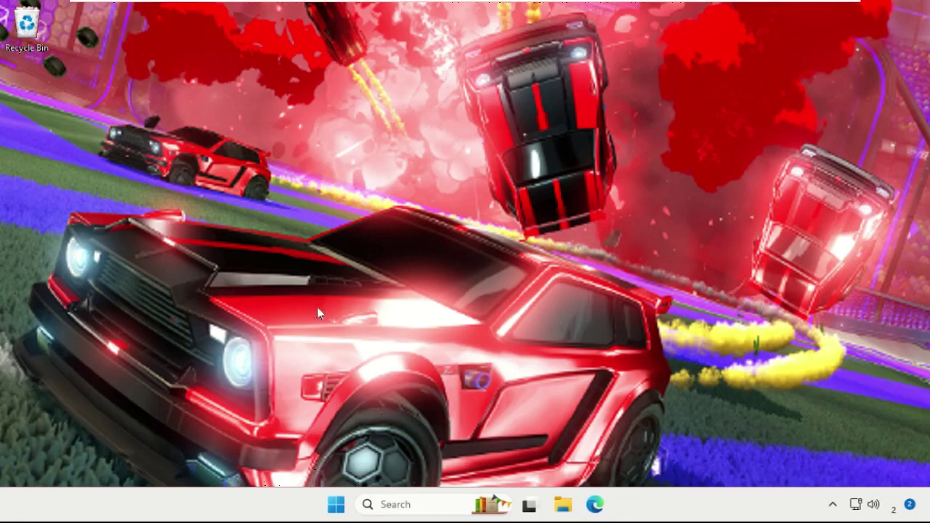
Open Command Prompt as administrator, allow the elevation, and place its window near the middle of the desktop.
{"action": "left_click", "coordinate": [400, 501]}
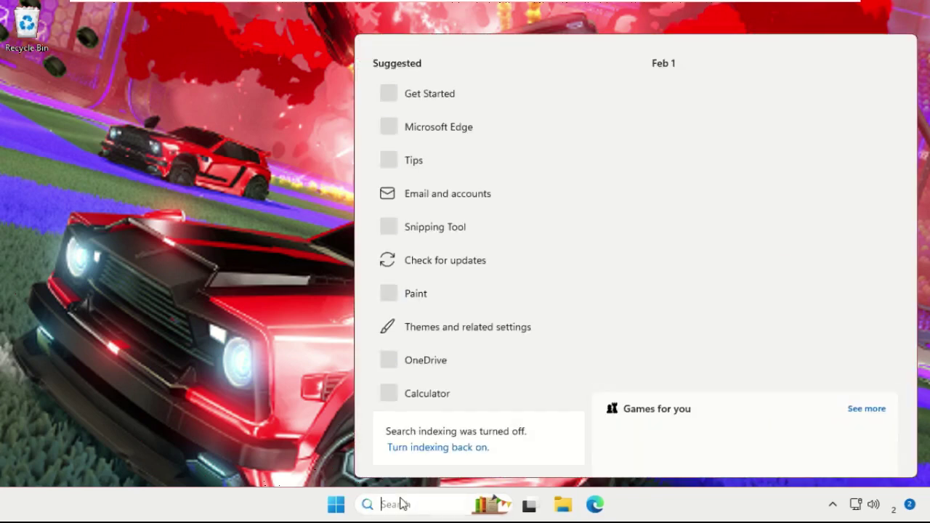
{"action": "type", "text": "cmd"}
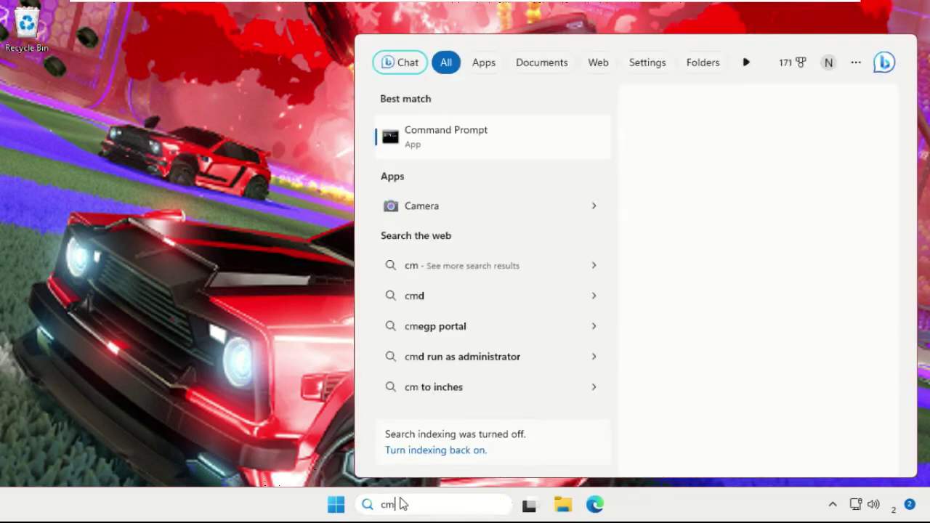
{"action": "right_click", "coordinate": [441, 144]}
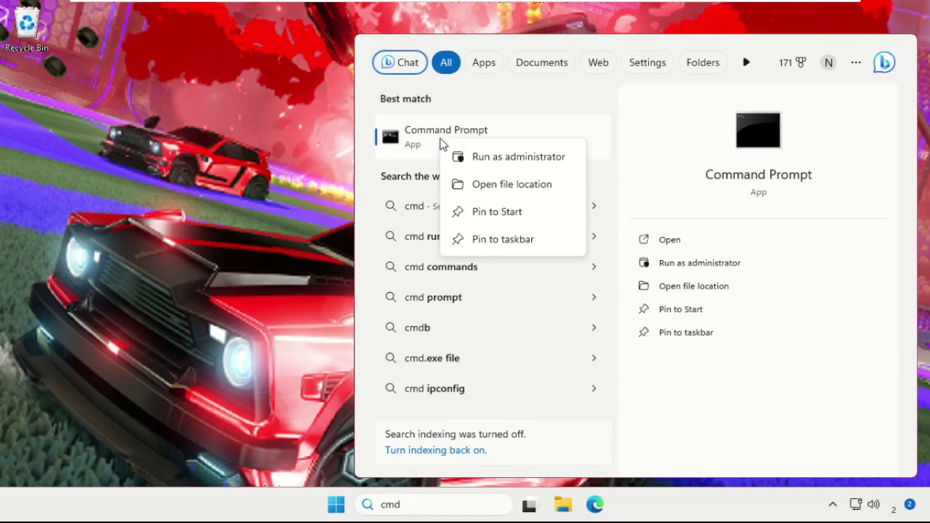
{"action": "left_click", "coordinate": [508, 157]}
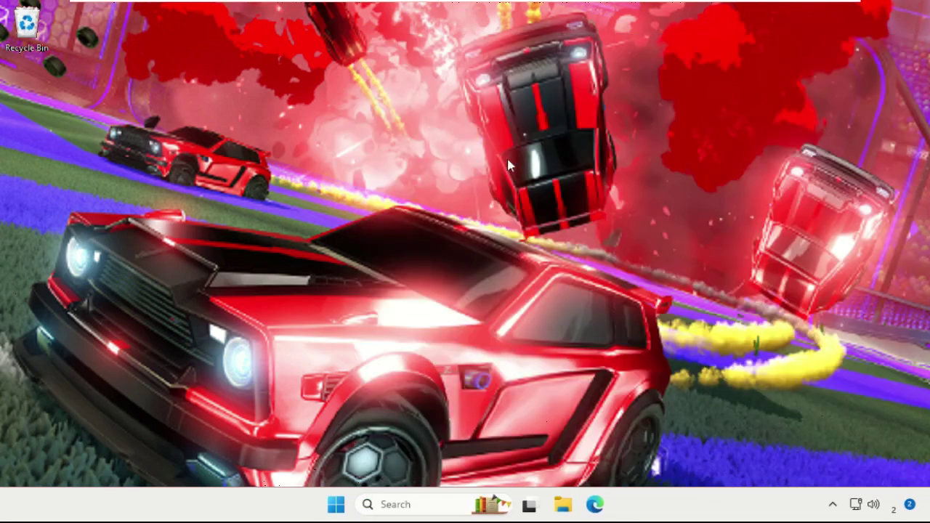
{"action": "left_click", "coordinate": [392, 367]}
{"action": "left_click_drag", "start_coordinate": [101, 95], "coordinate": [259, 216]}
{"action": "left_click_drag", "start_coordinate": [379, 231], "coordinate": [362, 146]}
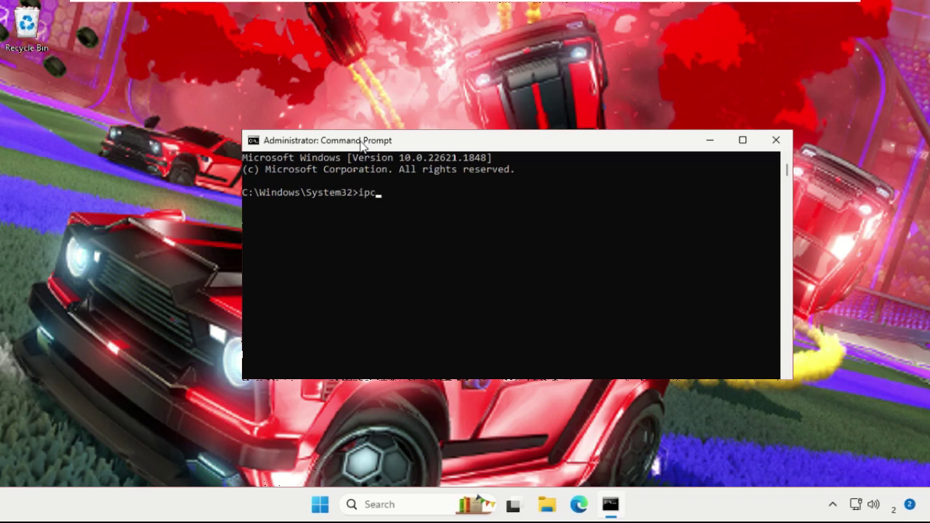
Flush the DNS cache with ipconfig /flushdns and exit the Command Prompt.
{"action": "type", "text": "lushdns"}
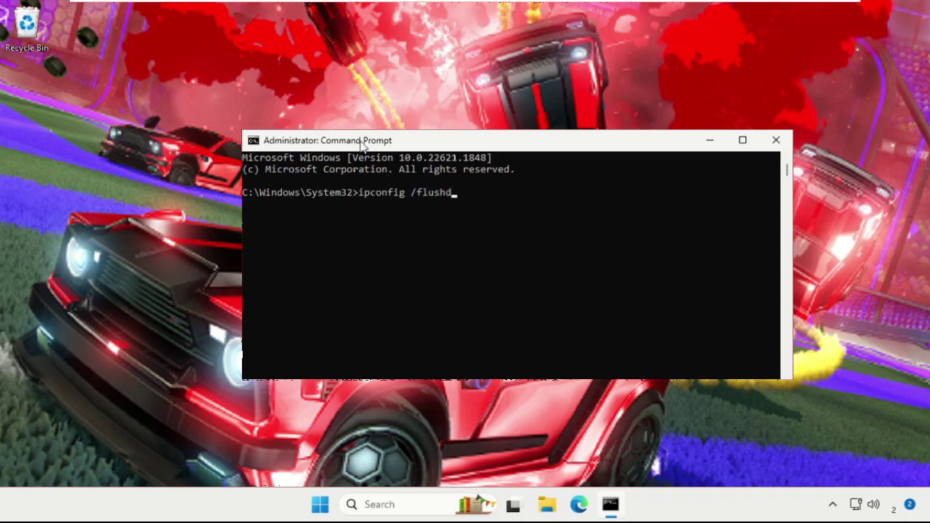
{"action": "key", "text": "Return"}
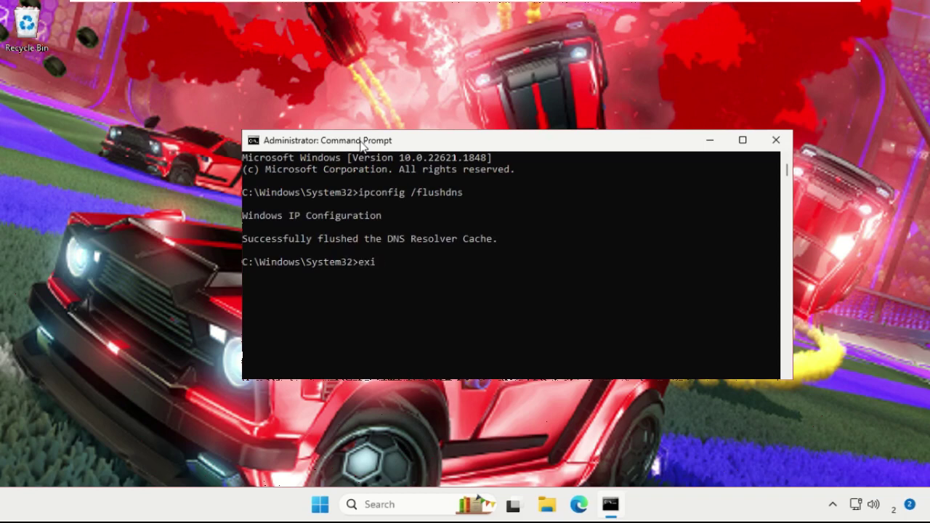
{"action": "type", "text": "exit"}
{"action": "key", "text": "Return"}
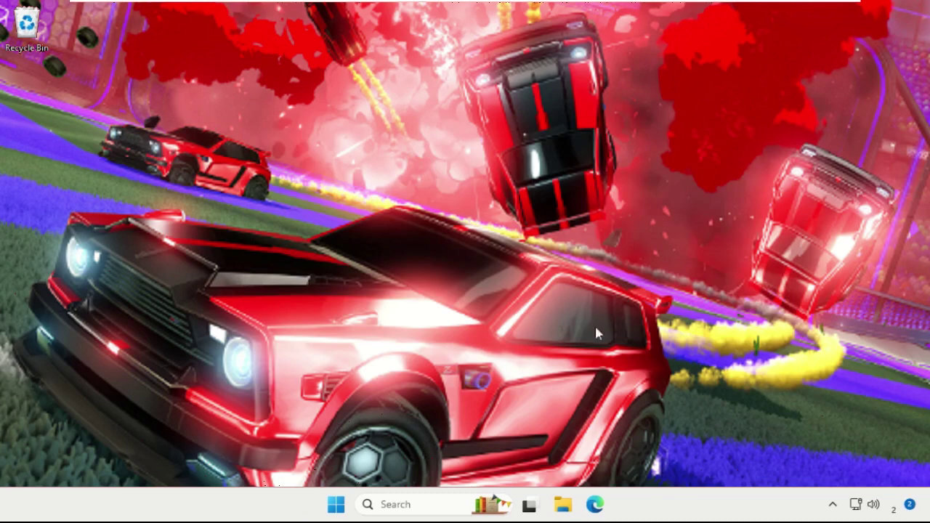
Open Control Panel, adjust its window on the desktop, and switch its items to the Category view.
{"action": "left_click", "coordinate": [419, 500]}
{"action": "type", "text": "con"}
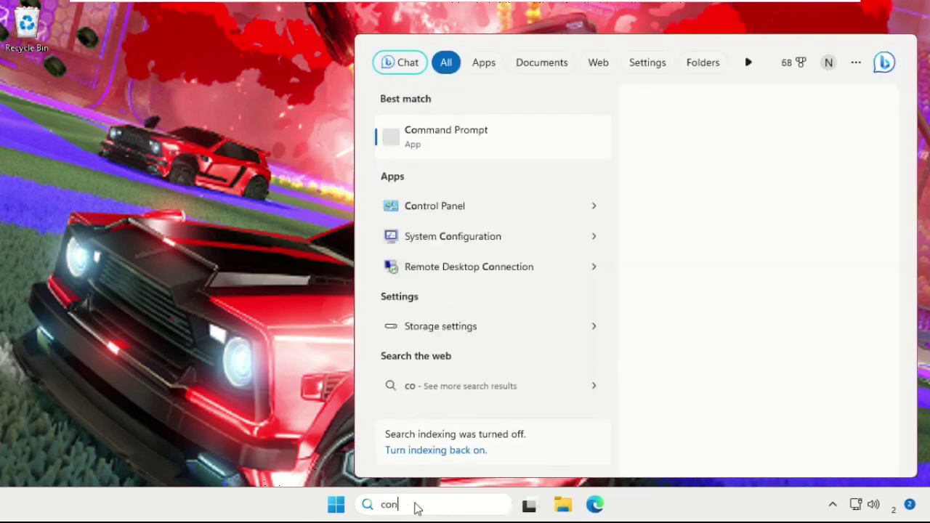
{"action": "type", "text": "trol Panel"}
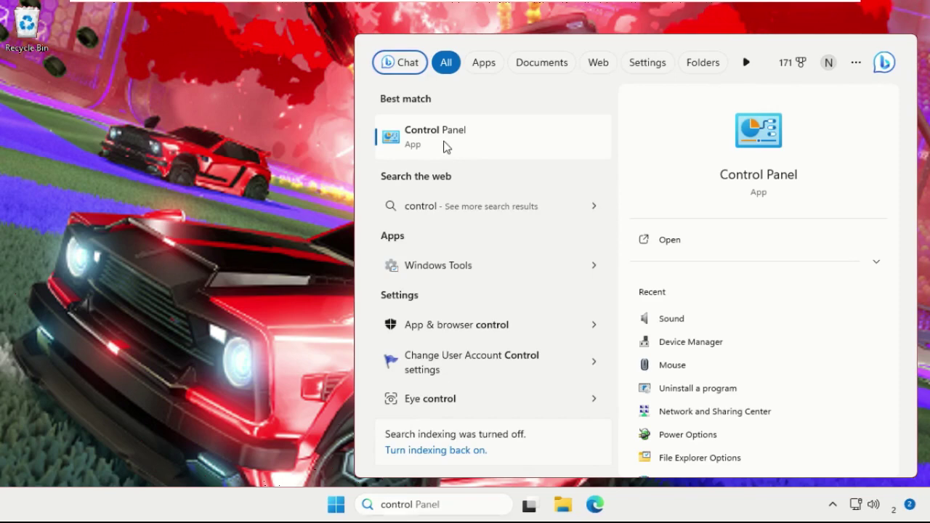
{"action": "left_click", "coordinate": [447, 148]}
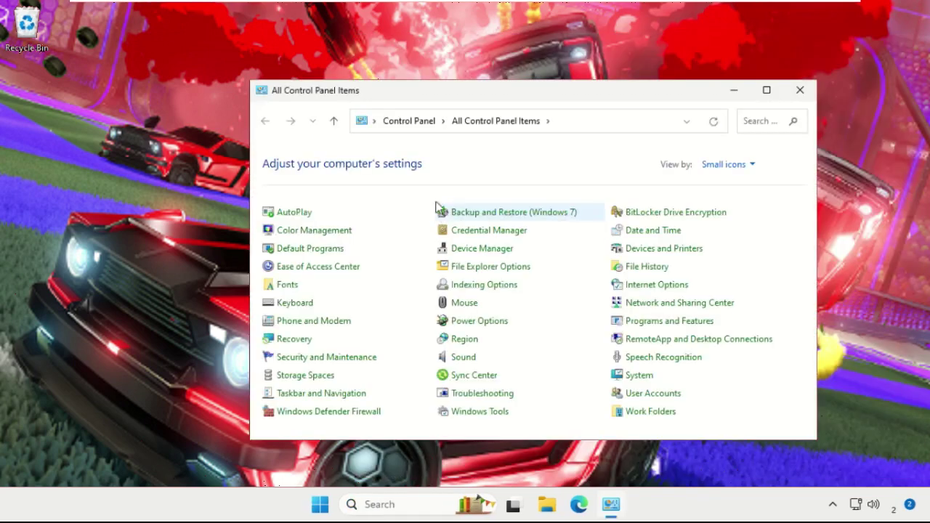
{"action": "left_click_drag", "start_coordinate": [252, 81], "coordinate": [291, 117]}
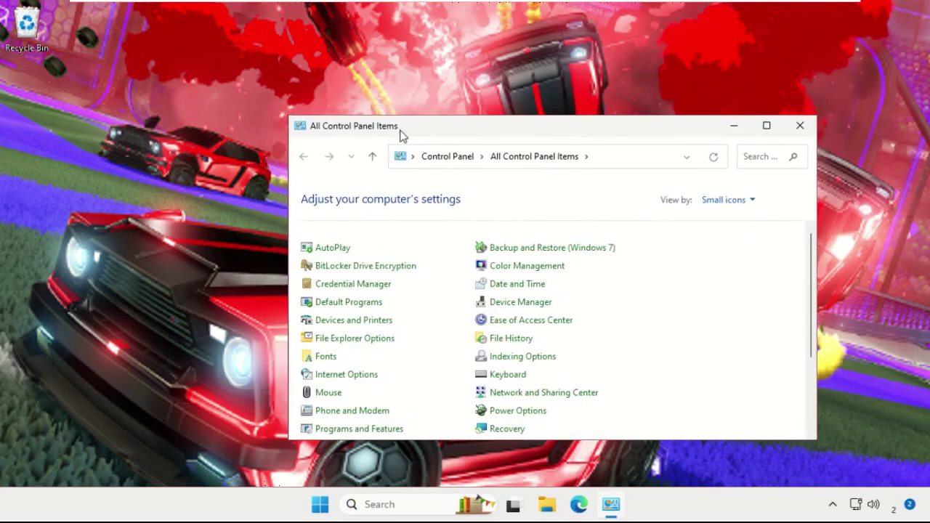
{"action": "left_click_drag", "start_coordinate": [400, 133], "coordinate": [344, 98]}
{"action": "left_click", "coordinate": [650, 165]}
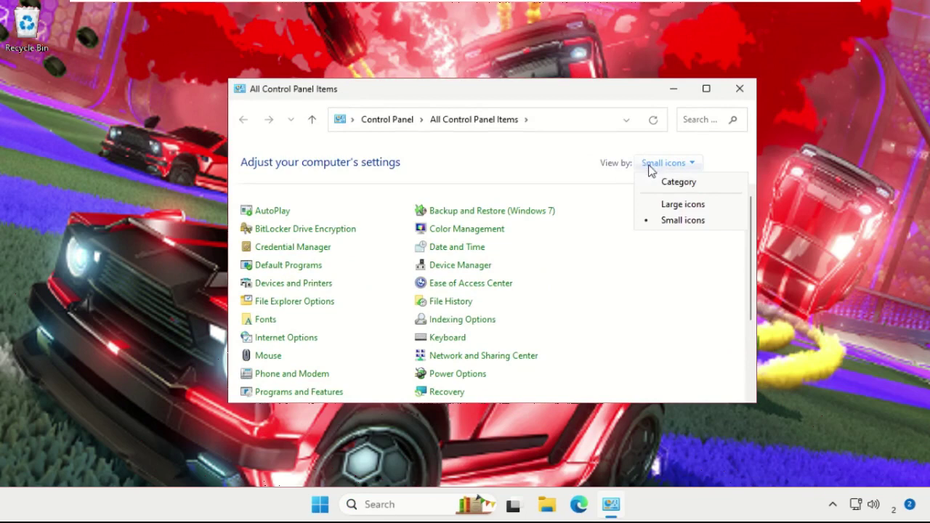
{"action": "left_click", "coordinate": [662, 183]}
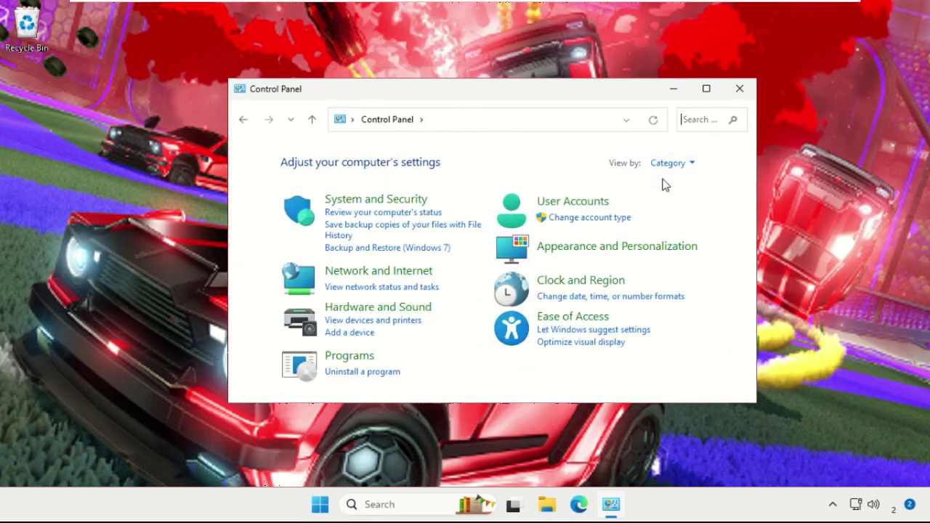
Open the properties of the Ethernet0 adapter through the Network and Sharing Center's adapter settings.
{"action": "left_click", "coordinate": [395, 281]}
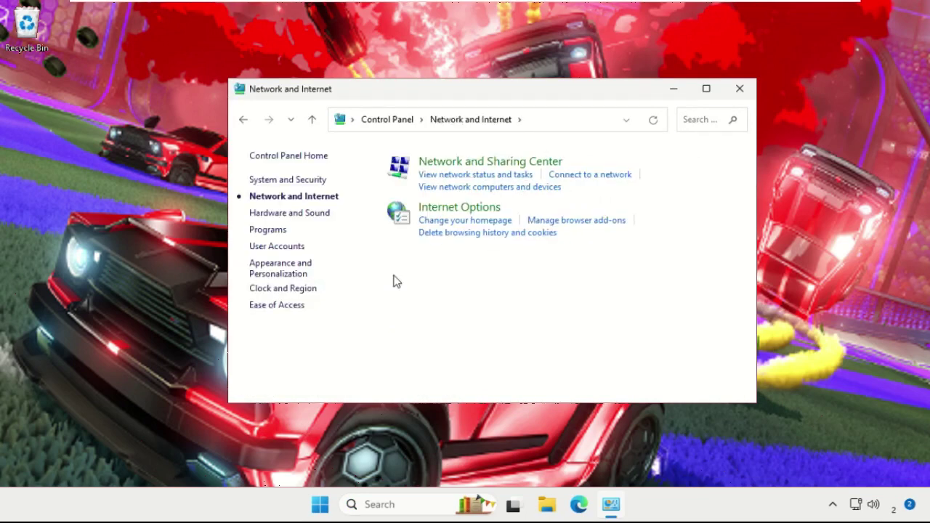
{"action": "left_click", "coordinate": [474, 166]}
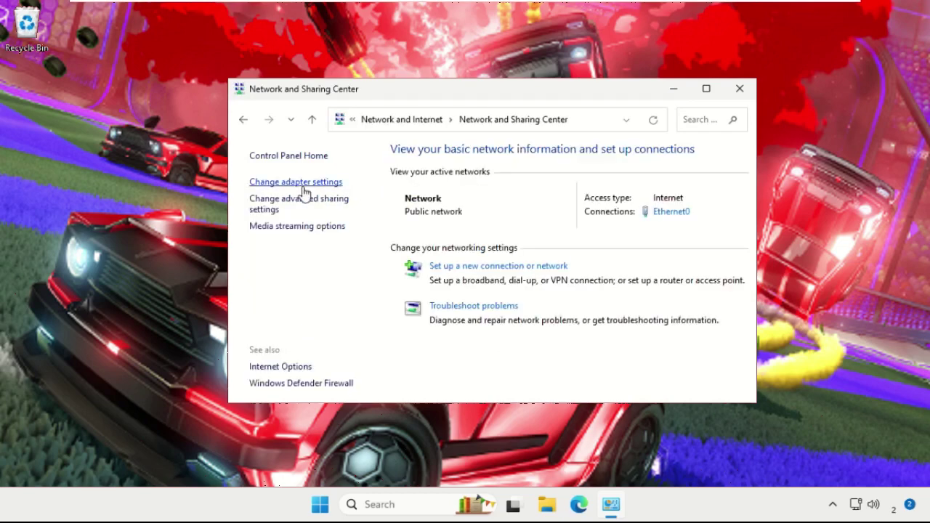
{"action": "left_click", "coordinate": [290, 183]}
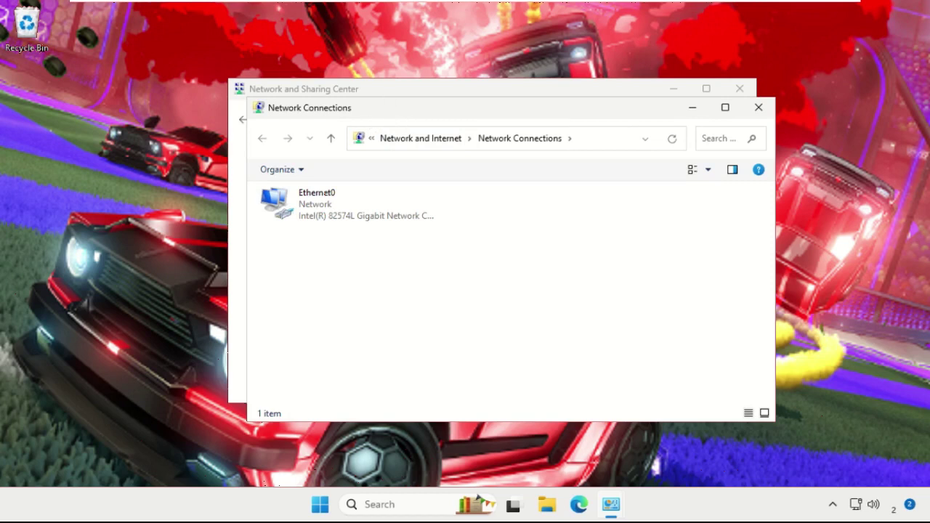
{"action": "left_click", "coordinate": [313, 191]}
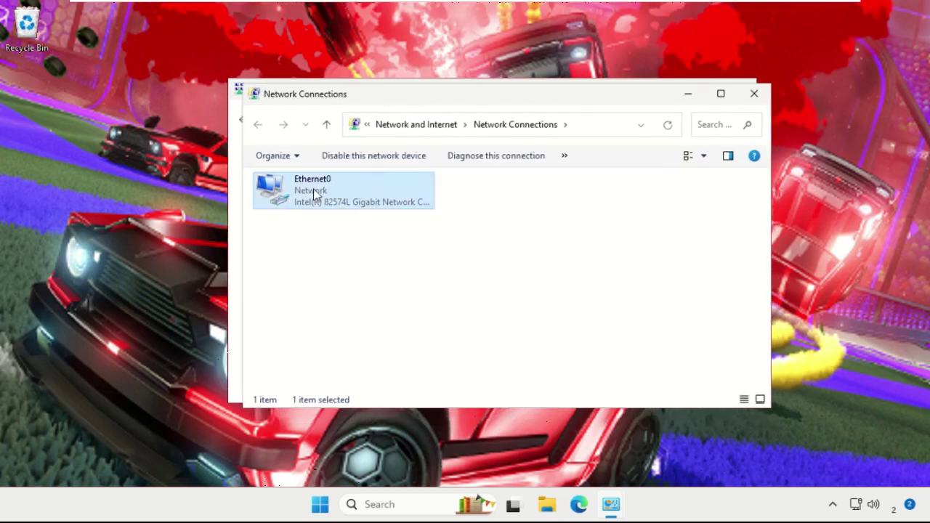
{"action": "right_click", "coordinate": [313, 189]}
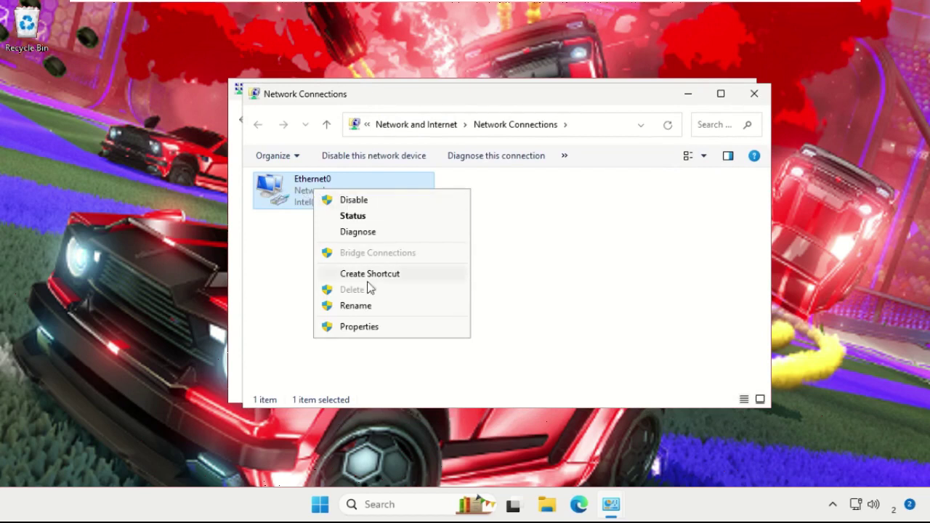
{"action": "left_click", "coordinate": [370, 329]}
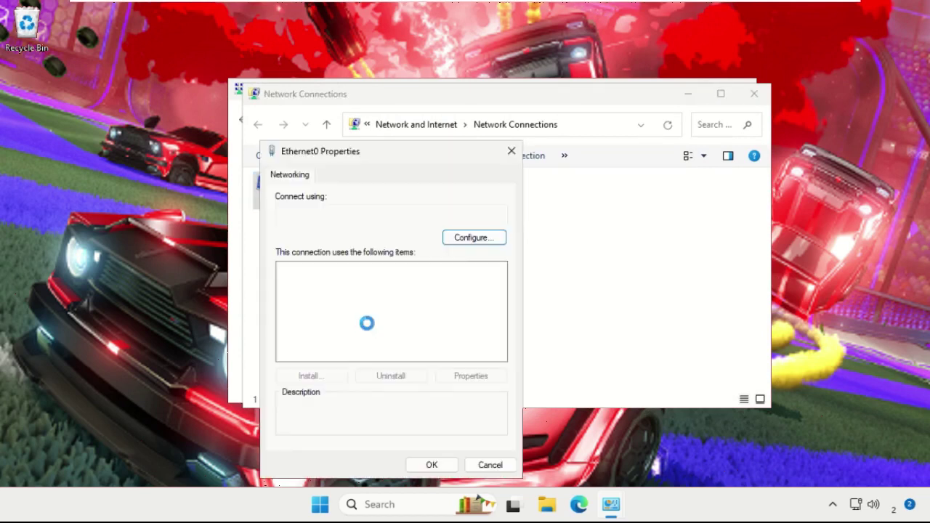
{"action": "left_click_drag", "start_coordinate": [398, 166], "coordinate": [507, 100]}
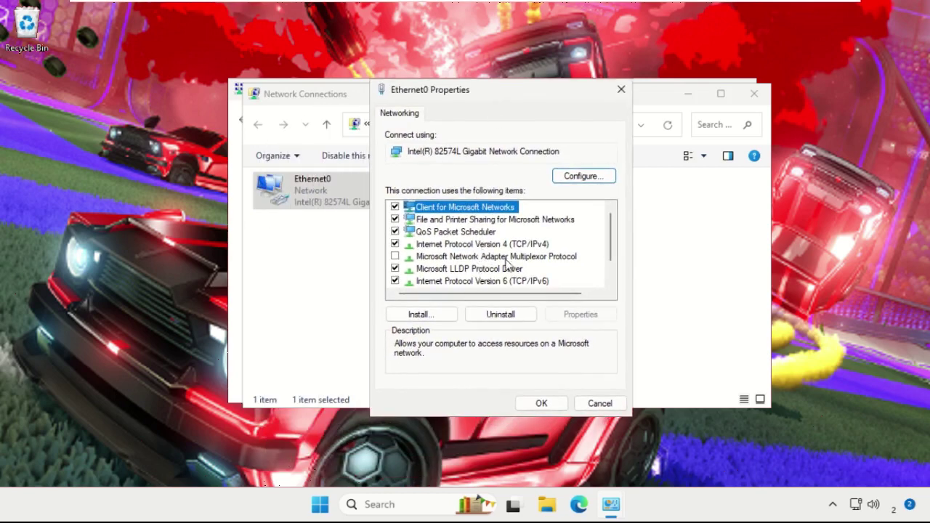
Confirm the adapter's IPv4 properties with preferred DNS server 8.8.8.8 and alternate 8.8.4.4, and close the network windows.
{"action": "left_click", "coordinate": [464, 246]}
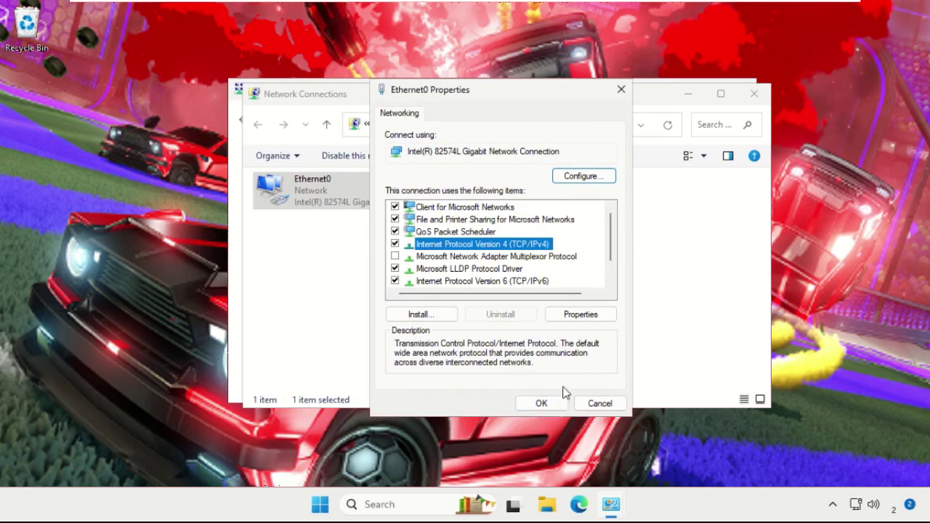
{"action": "left_click", "coordinate": [578, 316]}
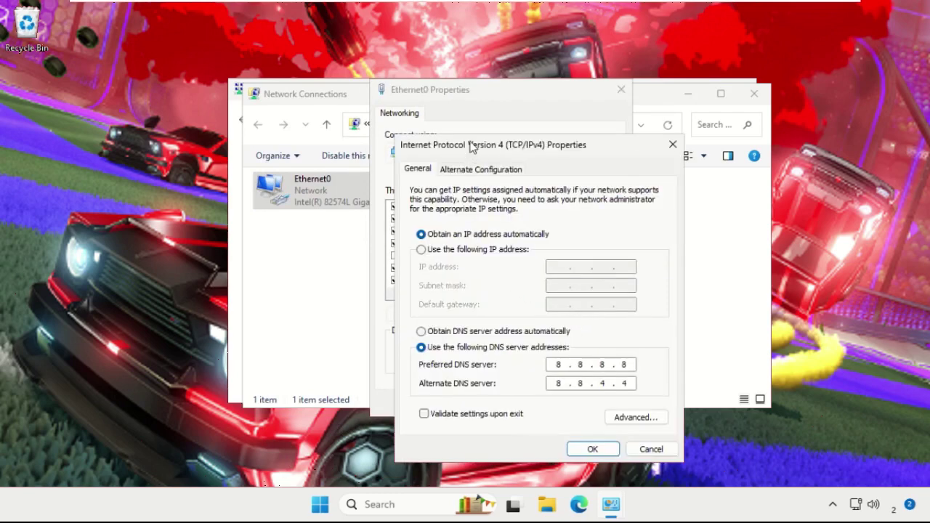
{"action": "left_click_drag", "start_coordinate": [472, 147], "coordinate": [321, 85]}
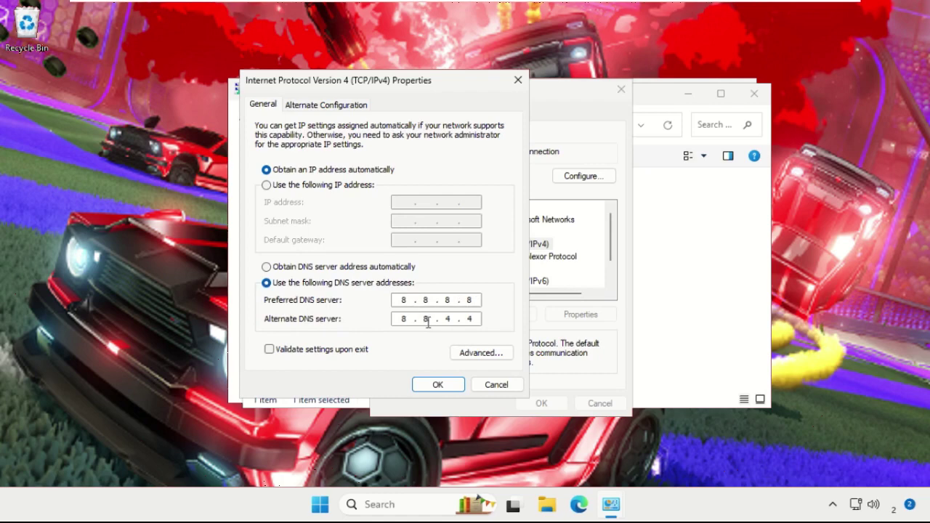
{"action": "left_click", "coordinate": [456, 391]}
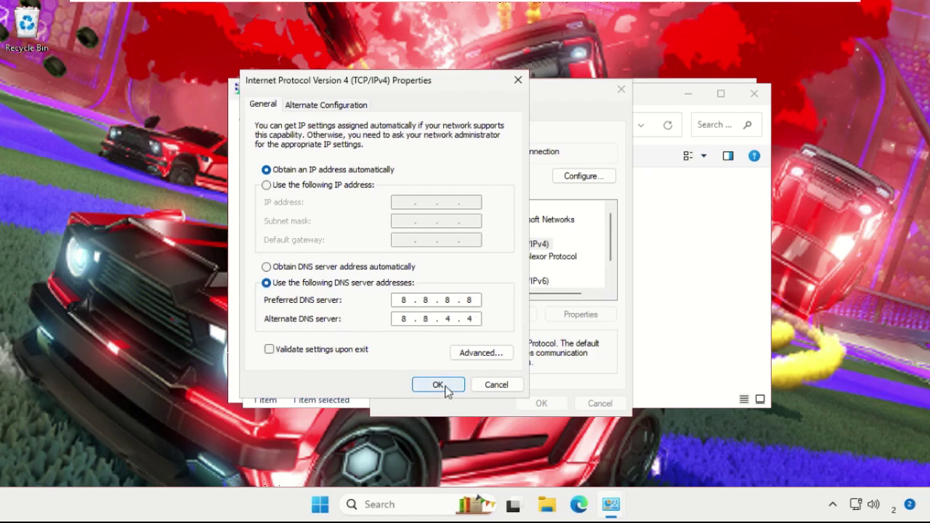
{"action": "left_click", "coordinate": [544, 404]}
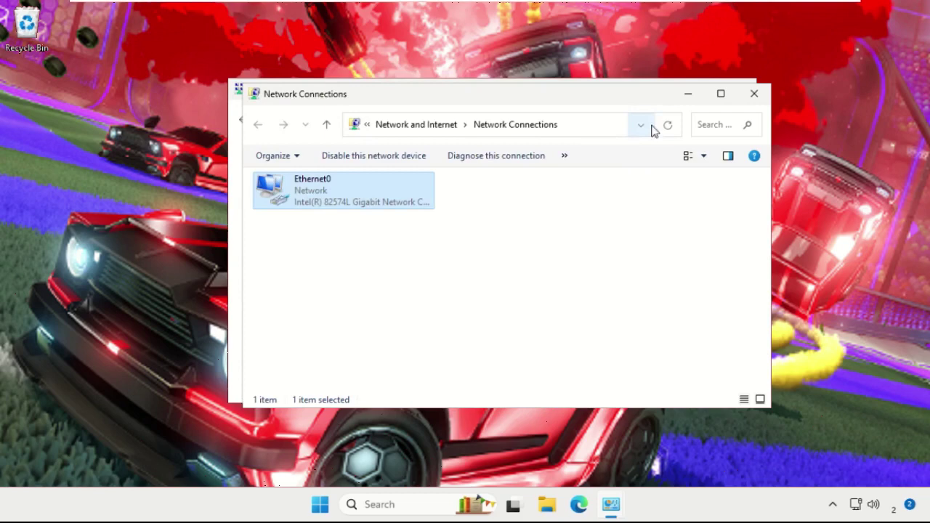
{"action": "left_click", "coordinate": [752, 94]}
{"action": "left_click", "coordinate": [741, 90]}
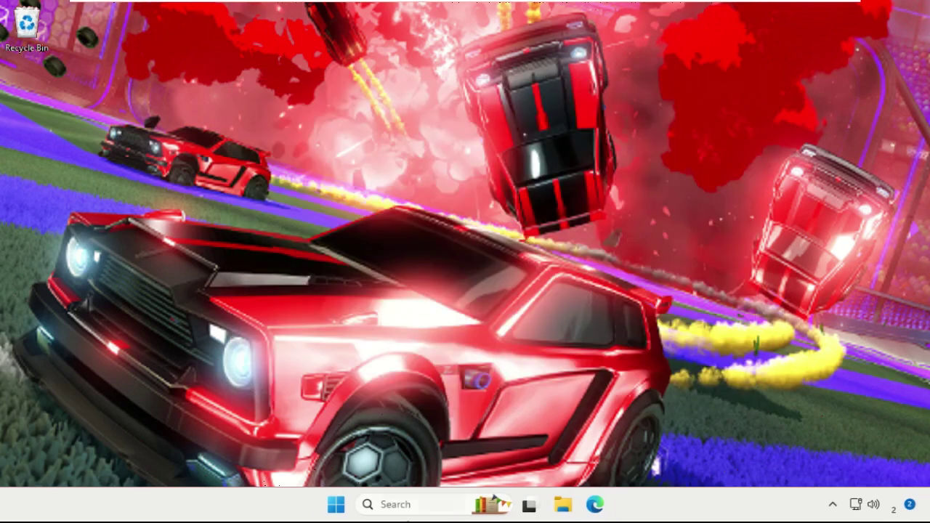
Switch to Google Chrome and open its settings.
{"action": "left_click", "coordinate": [407, 506]}
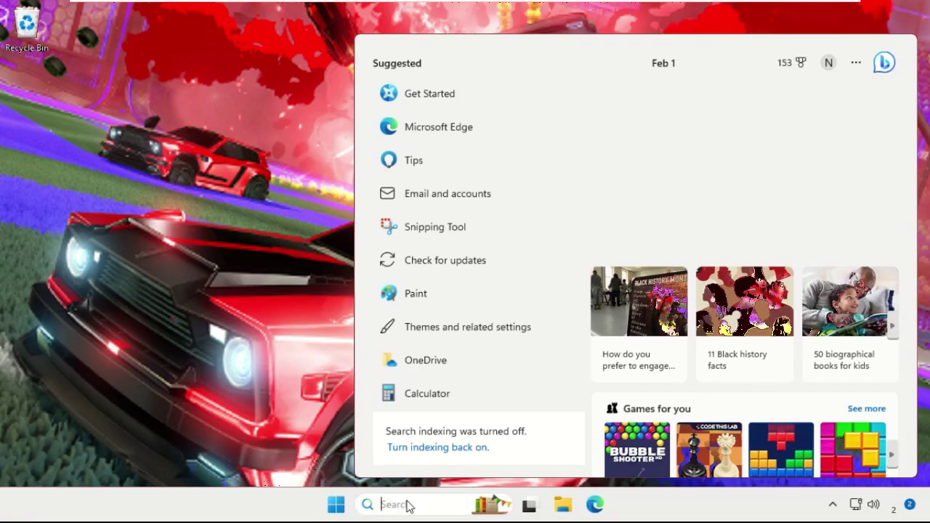
{"action": "type", "text": "google ch"}
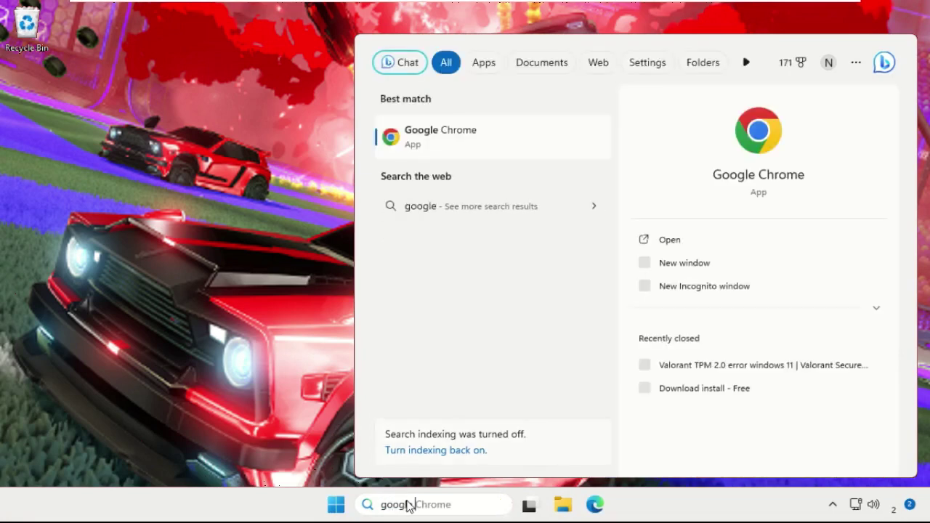
{"action": "left_click", "coordinate": [440, 148]}
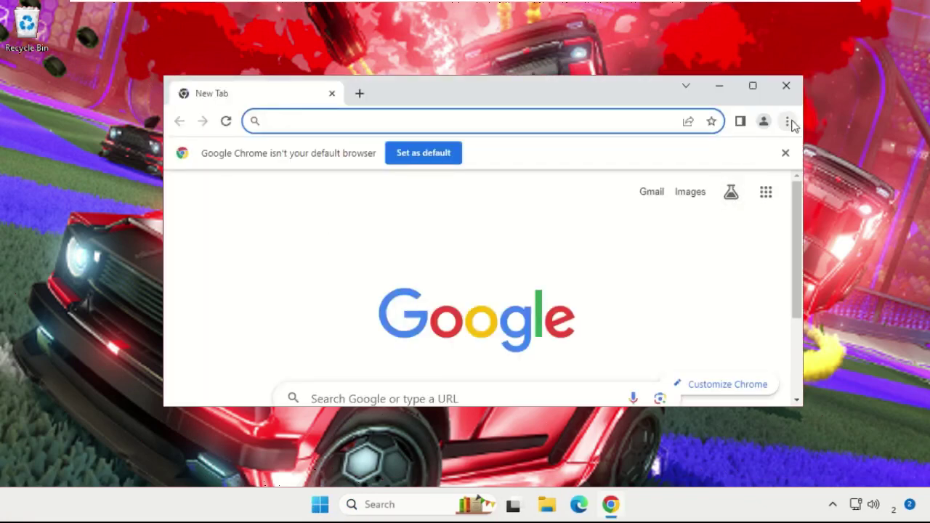
{"action": "left_click", "coordinate": [789, 122]}
{"action": "left_click", "coordinate": [616, 417]}
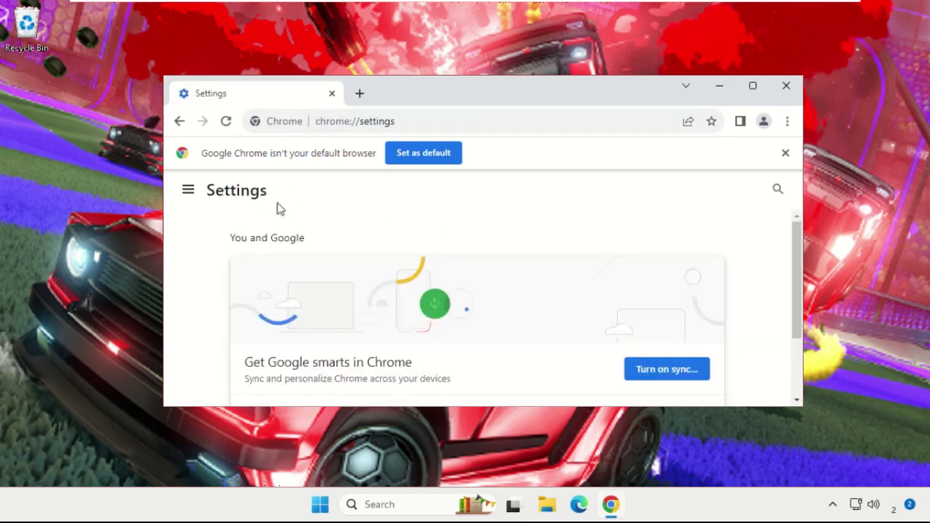
Turn off running background apps when Chrome is closed in the System settings, and close the browser.
{"action": "left_click", "coordinate": [189, 198]}
{"action": "scroll", "coordinate": [225, 261], "scroll_direction": "down", "scroll_amount": 5}
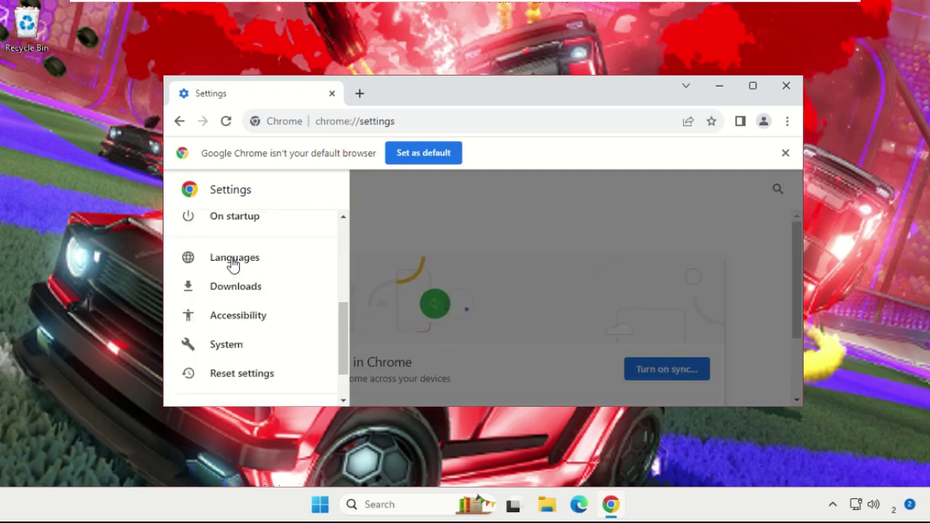
{"action": "left_click", "coordinate": [229, 294]}
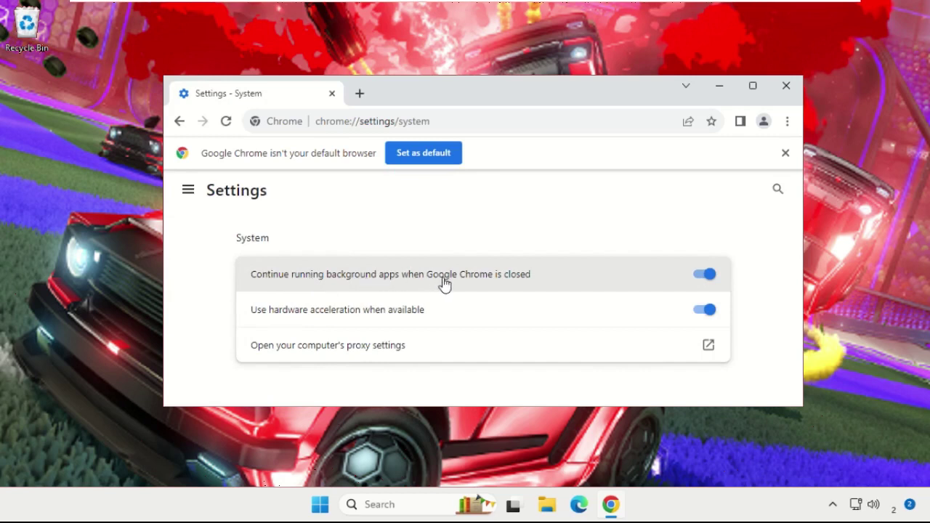
{"action": "left_click", "coordinate": [699, 279]}
{"action": "left_click", "coordinate": [786, 86]}
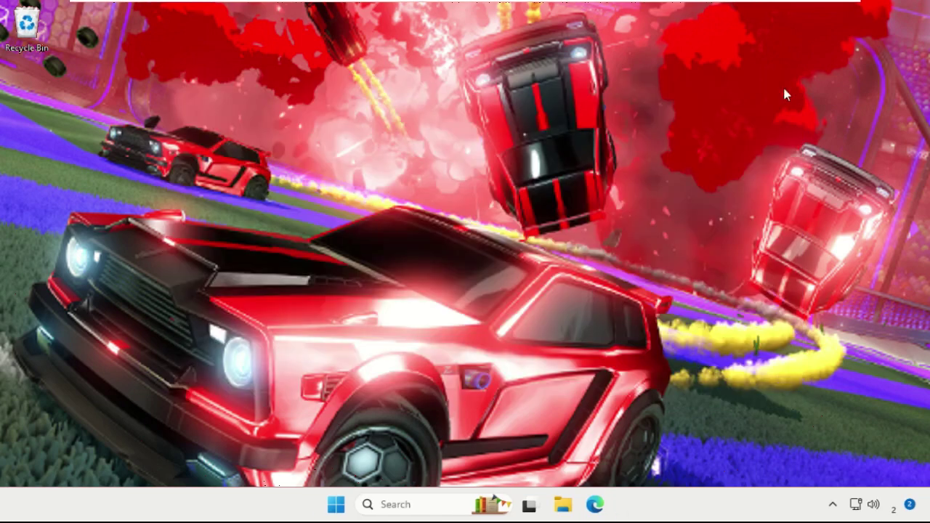
Open the Game Mode settings, check that Game Mode is on, and close the window.
{"action": "left_click", "coordinate": [412, 501]}
{"action": "type", "text": "gam"}
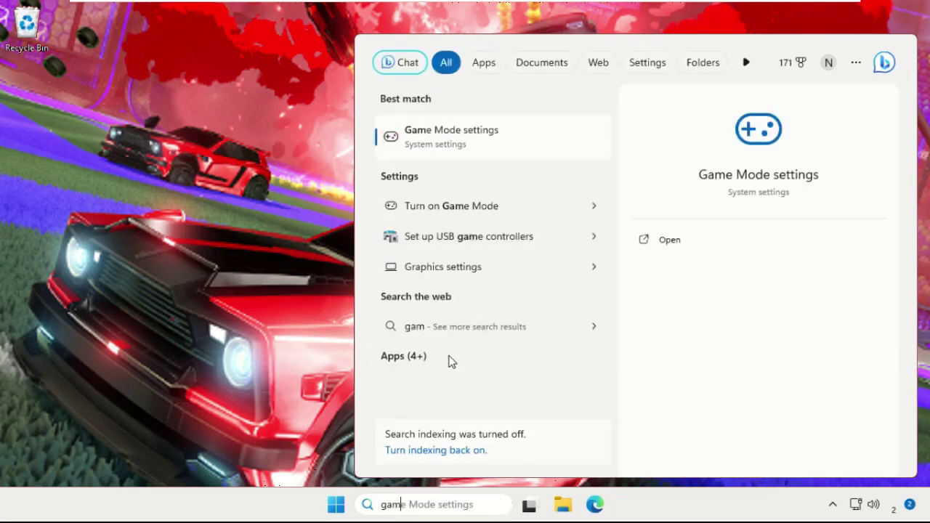
{"action": "type", "text": "e mode se"}
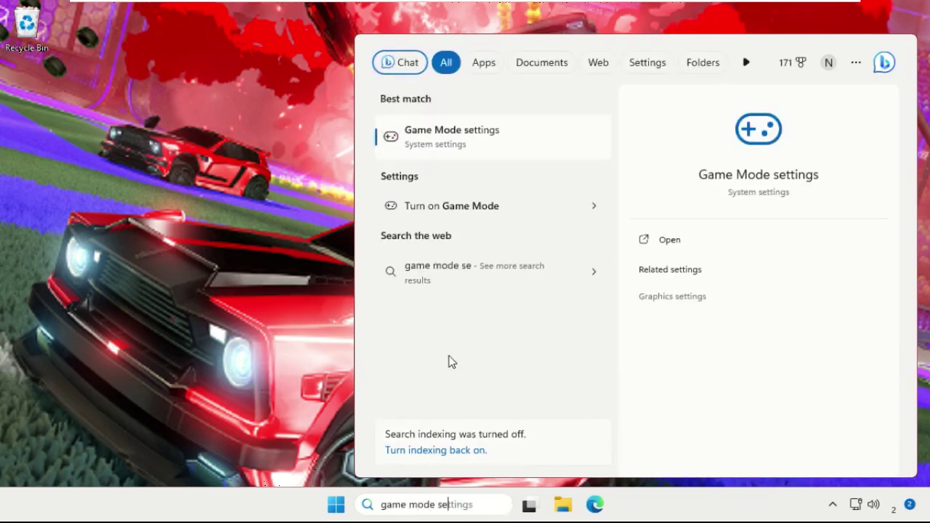
{"action": "left_click", "coordinate": [472, 137]}
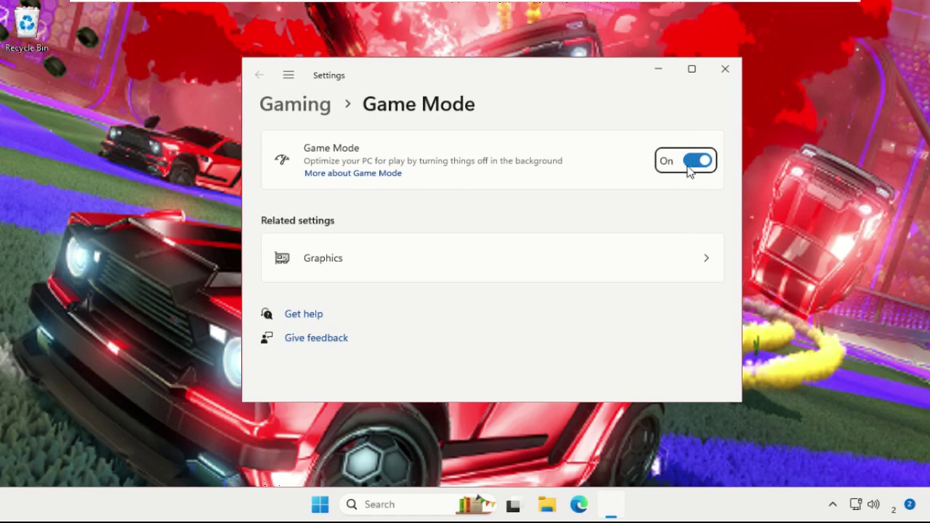
{"action": "left_click", "coordinate": [725, 69]}
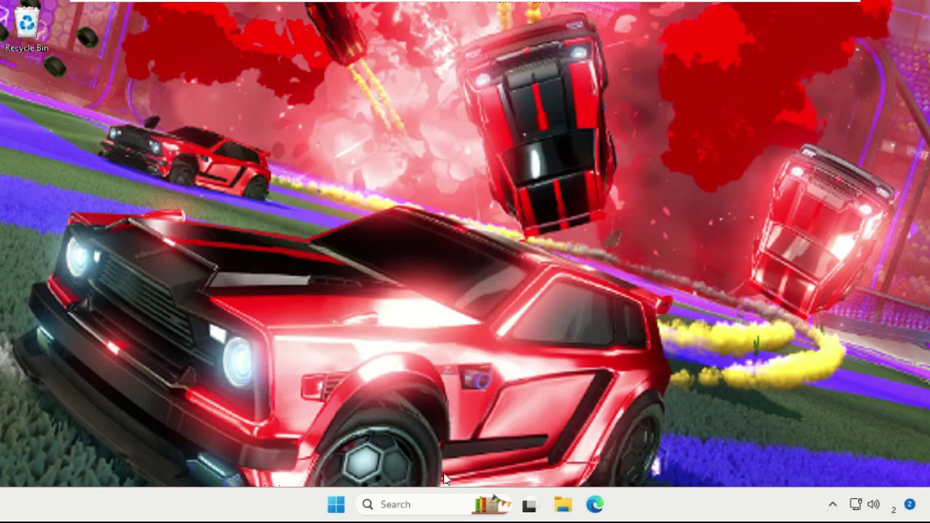
Open the Windows Temp folder with the Run command temp, check its contents, and close it.
{"action": "key", "text": "super+r"}
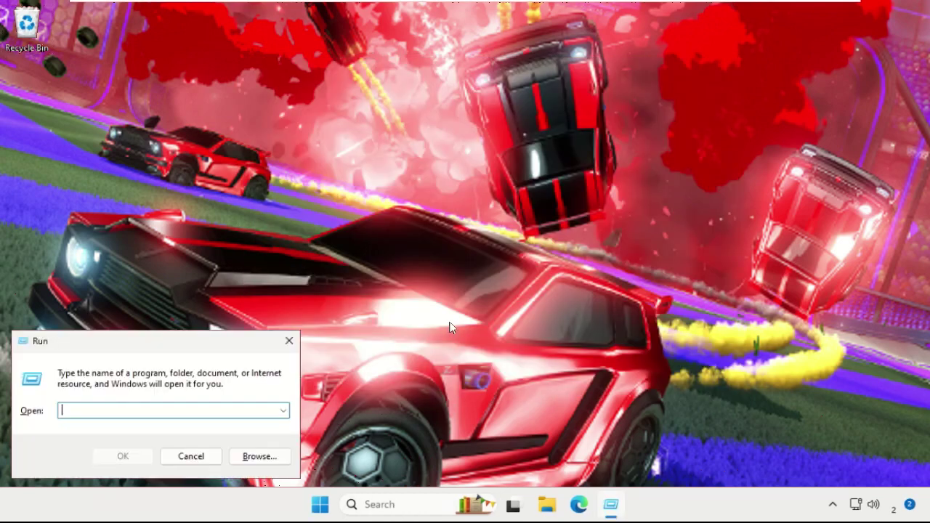
{"action": "left_click_drag", "start_coordinate": [204, 351], "coordinate": [581, 190]}
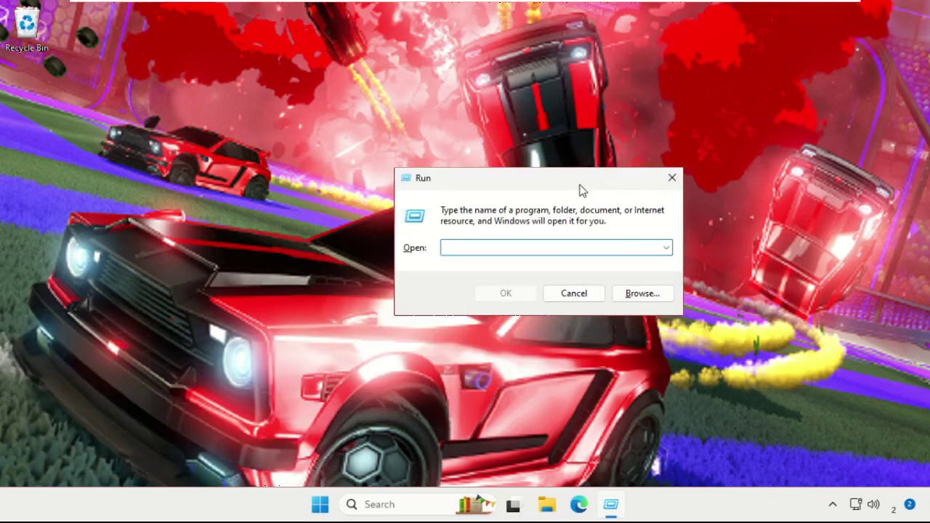
{"action": "type", "text": "temp"}
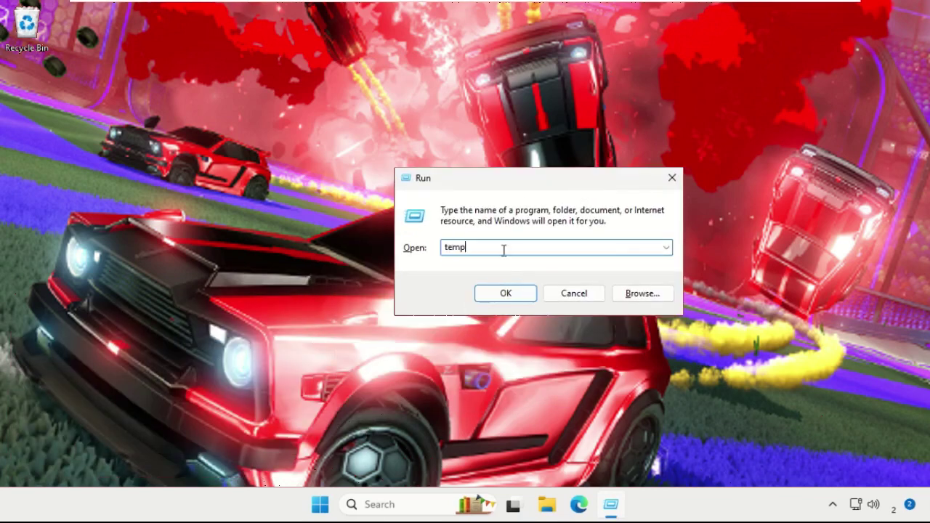
{"action": "left_click", "coordinate": [506, 293]}
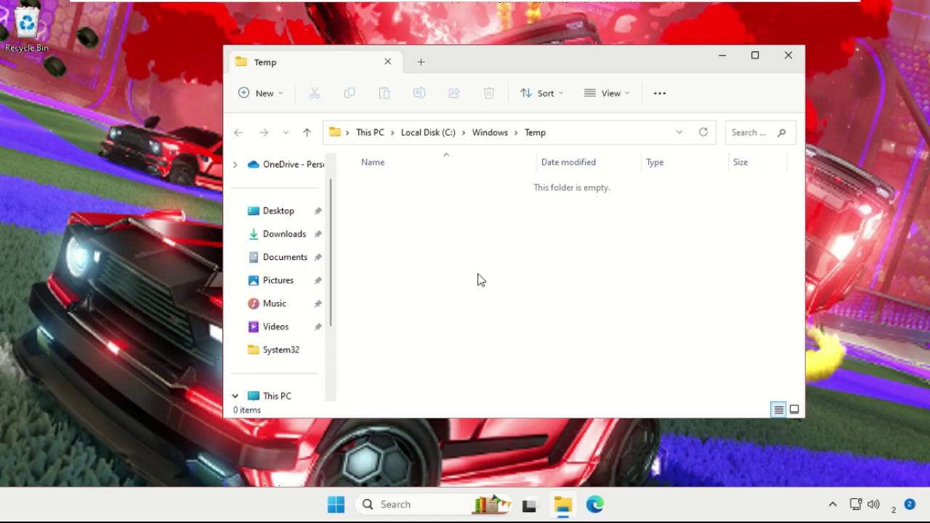
{"action": "left_click", "coordinate": [789, 58]}
Open the user's temporary files folder with the Run command %temp%, delete everything in it, and close it.
{"action": "key", "text": "super+r"}
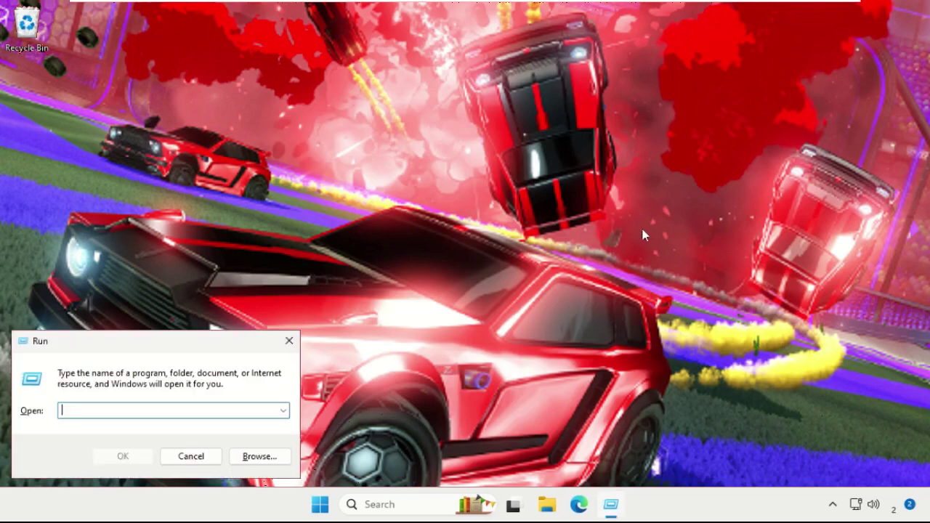
{"action": "left_click_drag", "start_coordinate": [182, 347], "coordinate": [481, 205]}
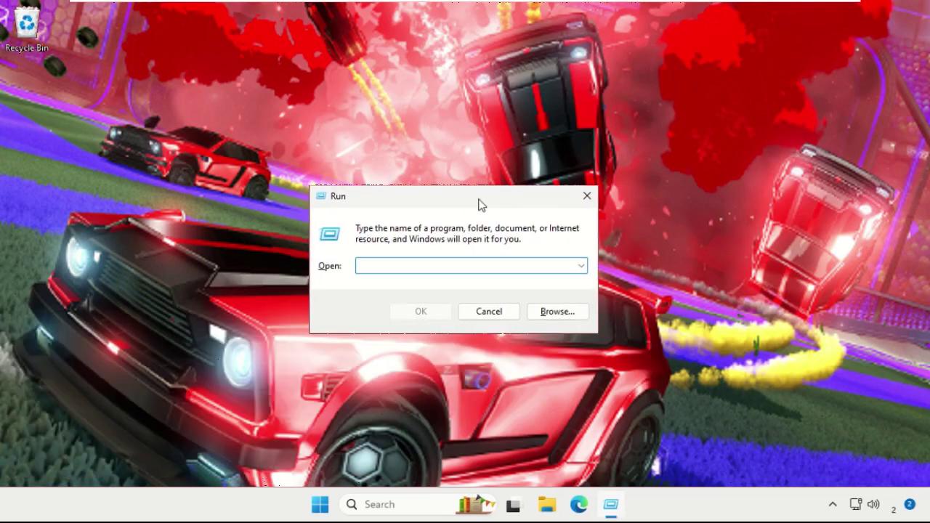
{"action": "type", "text": "%temp%"}
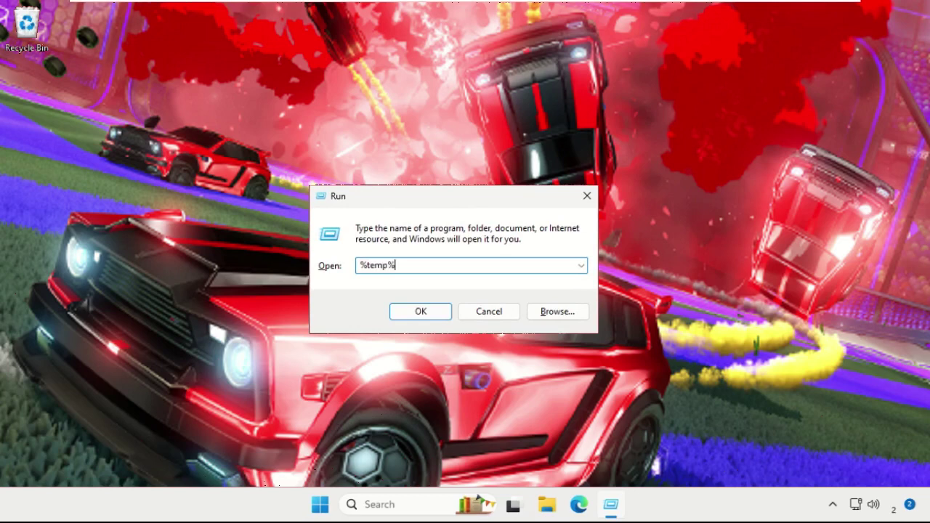
{"action": "key", "text": "Return"}
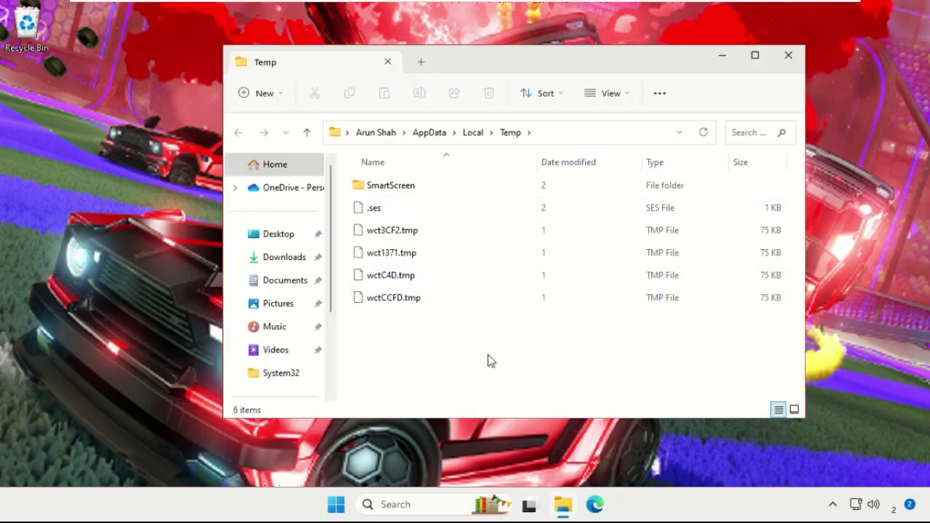
{"action": "key", "text": "ctrl+a"}
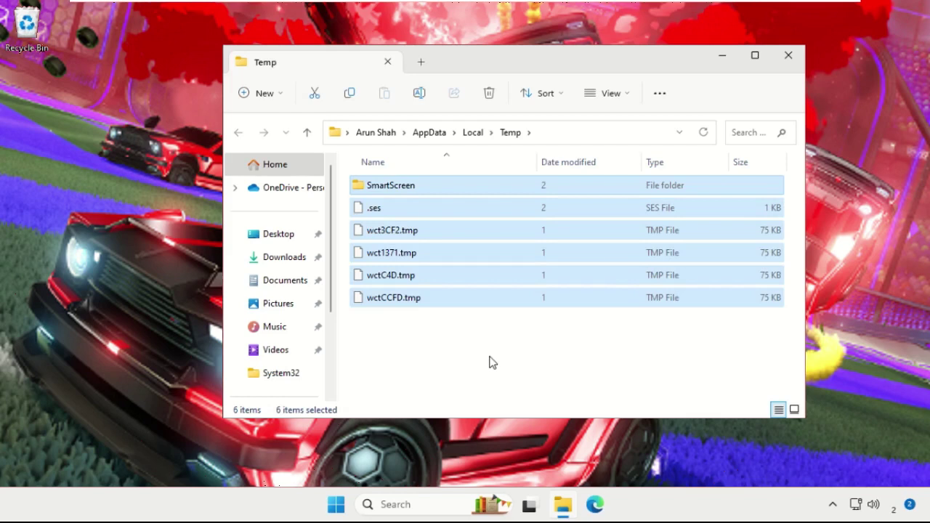
{"action": "right_click", "coordinate": [402, 230]}
{"action": "left_click", "coordinate": [508, 247]}
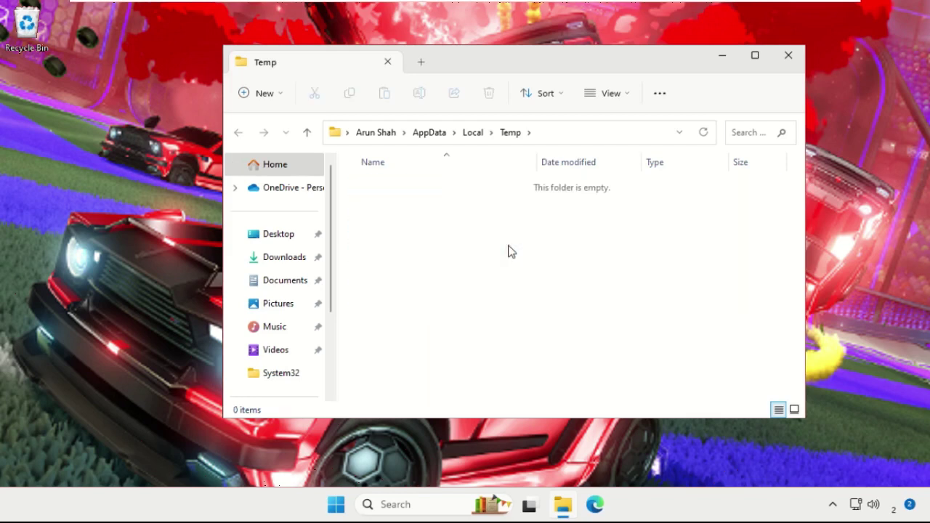
{"action": "left_click", "coordinate": [788, 56]}
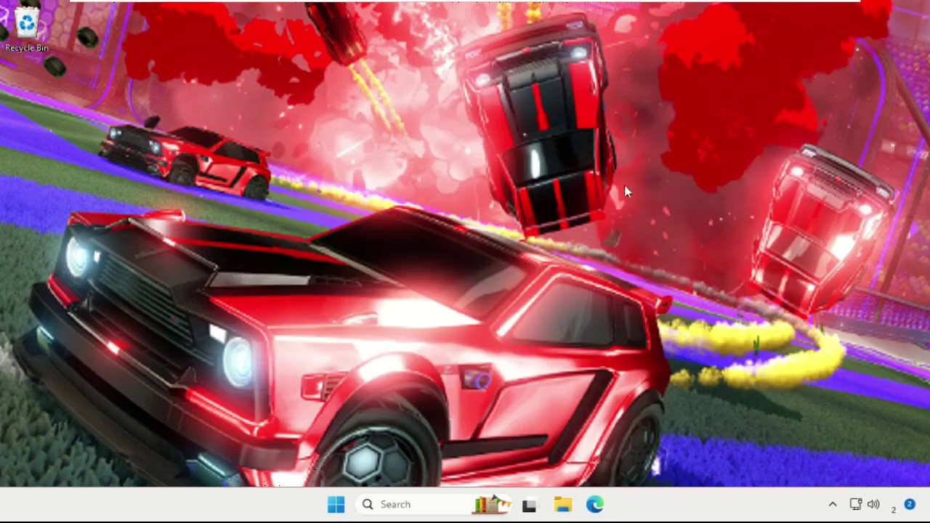
Open the Prefetch folder with the Run command prefetch, delete all its contents, and close it.
{"action": "key", "text": "super+r"}
{"action": "left_click_drag", "start_coordinate": [165, 349], "coordinate": [479, 178]}
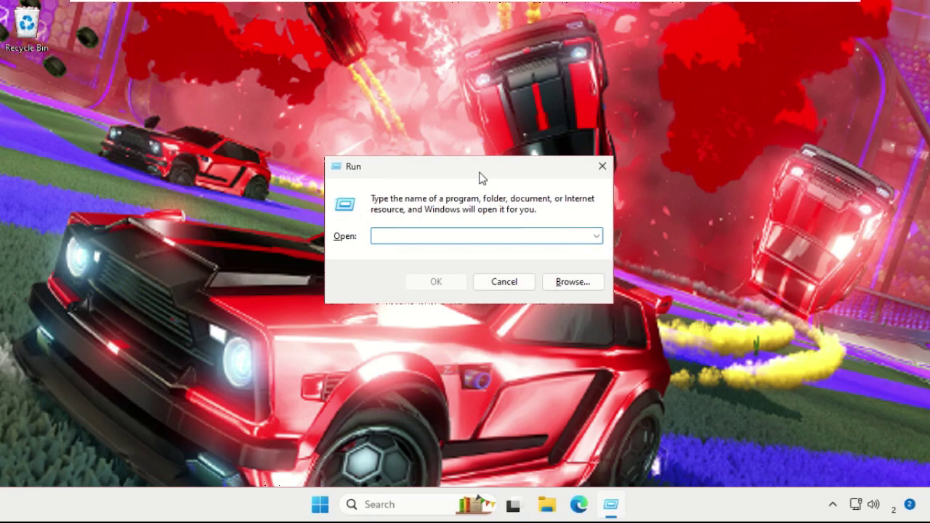
{"action": "type", "text": "prefetch"}
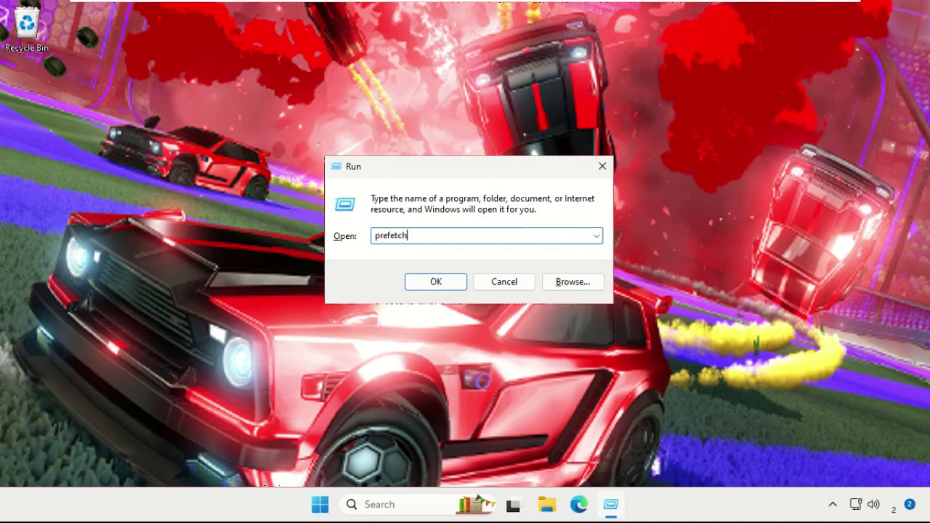
{"action": "key", "text": "Return"}
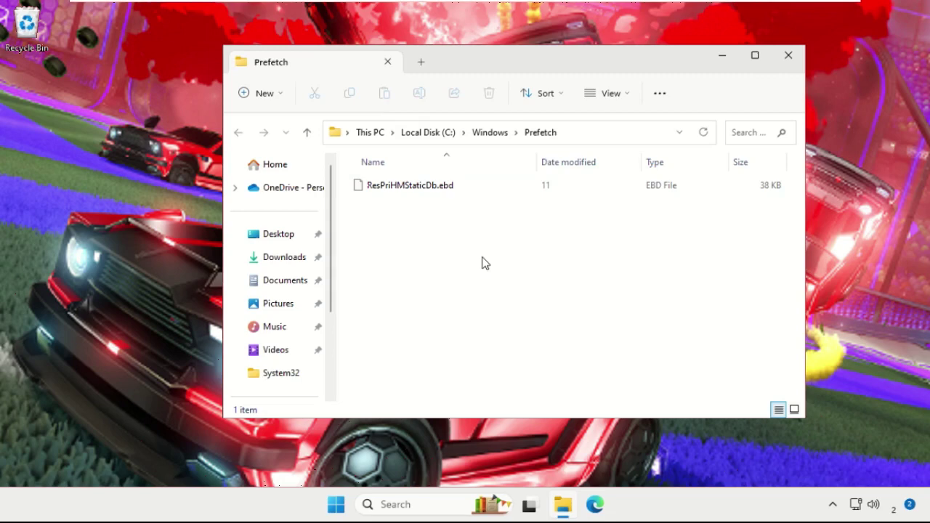
{"action": "key", "text": "ctrl+a"}
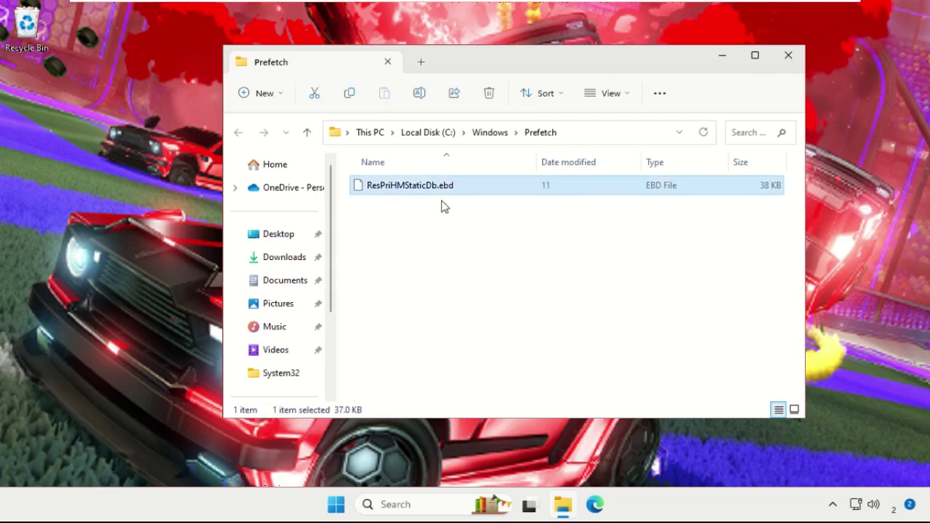
{"action": "key", "text": "Delete"}
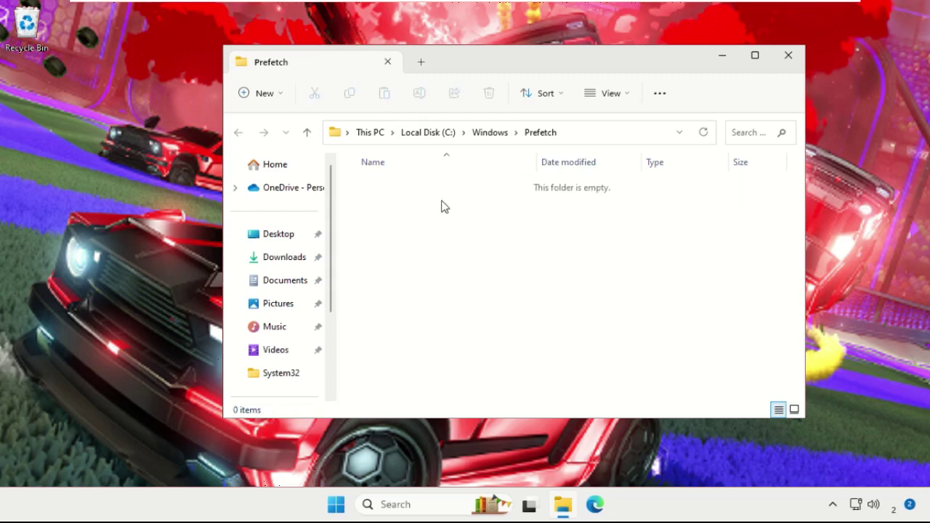
{"action": "left_click", "coordinate": [789, 58]}
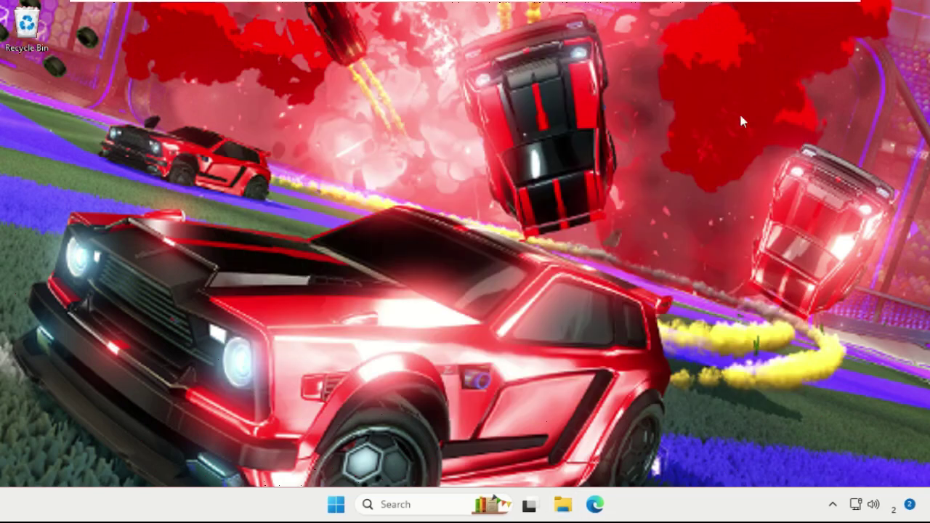
Search Windows for the power plan options, select the High performance plan, and close Power Options.
{"action": "left_click", "coordinate": [410, 504]}
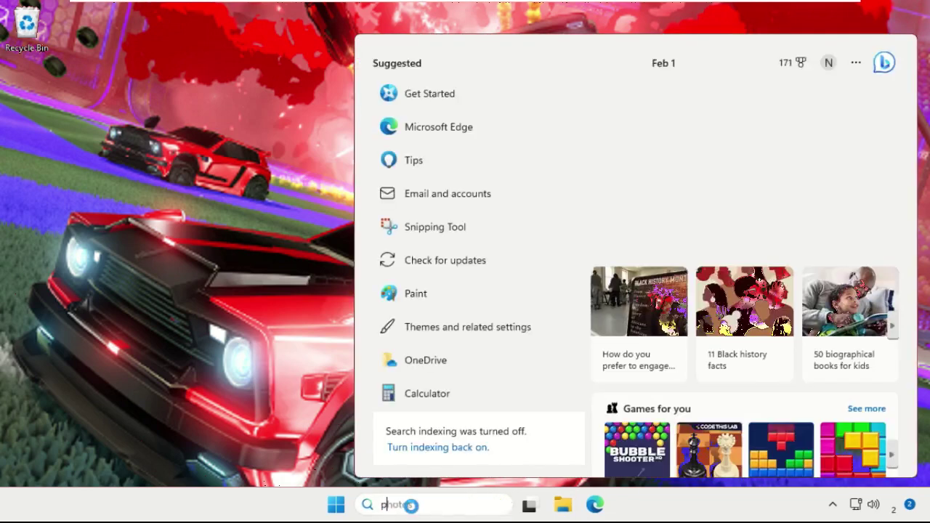
{"action": "type", "text": "ower"}
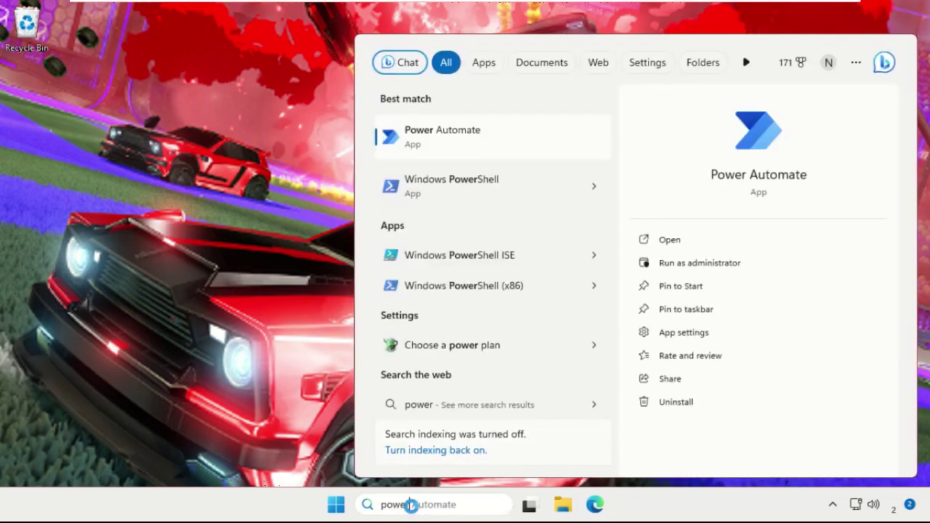
{"action": "type", "text": " pla"}
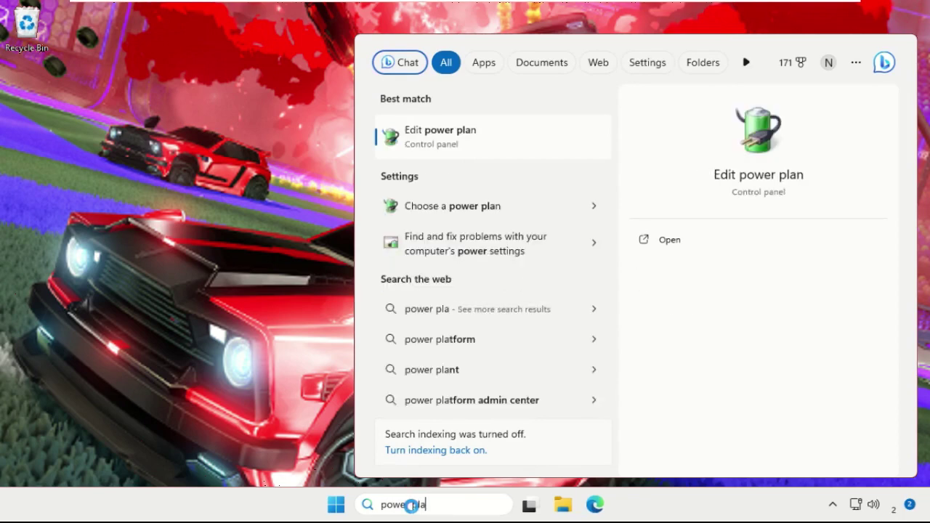
{"action": "left_click", "coordinate": [443, 206]}
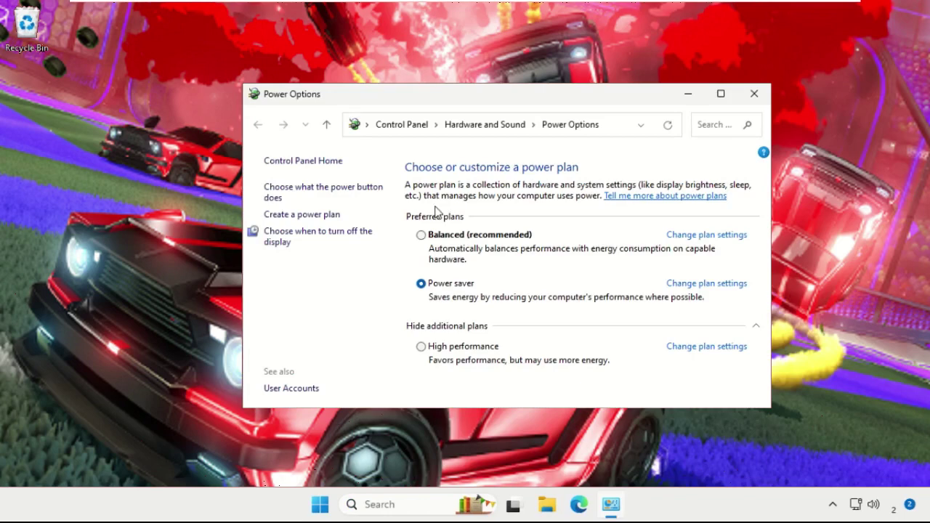
{"action": "left_click", "coordinate": [421, 348]}
{"action": "left_click", "coordinate": [754, 94]}
Open the Settings app and search it for the Mouse settings page.
{"action": "left_click", "coordinate": [384, 504]}
{"action": "type", "text": "sett"}
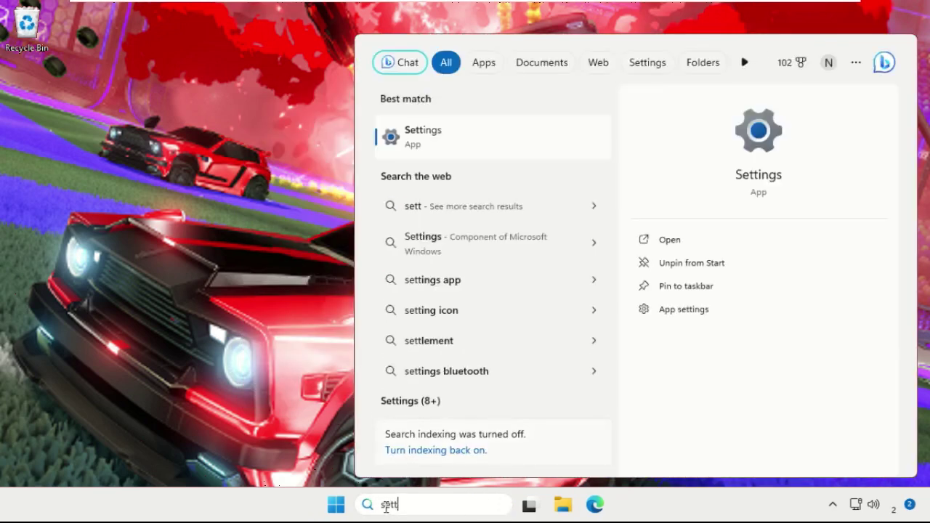
{"action": "type", "text": "ings"}
{"action": "key", "text": "Return"}
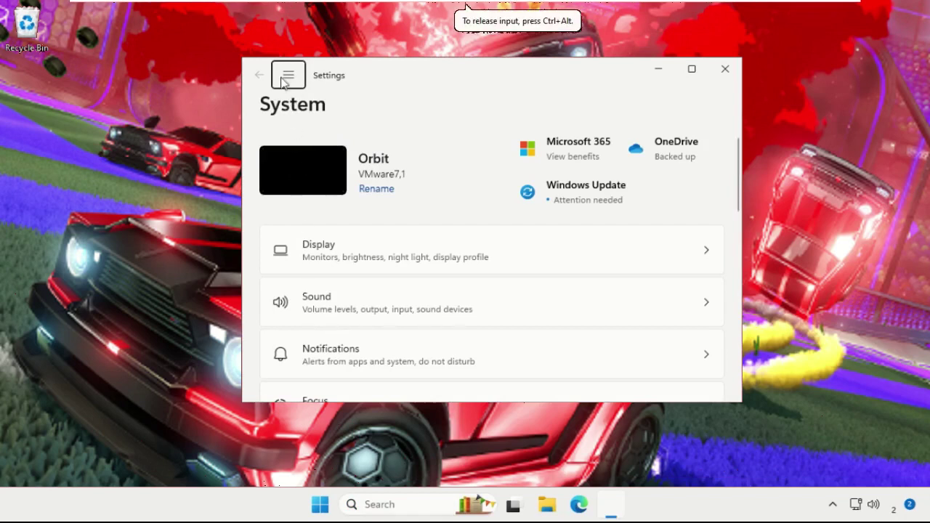
{"action": "left_click", "coordinate": [286, 80]}
{"action": "left_click", "coordinate": [308, 180]}
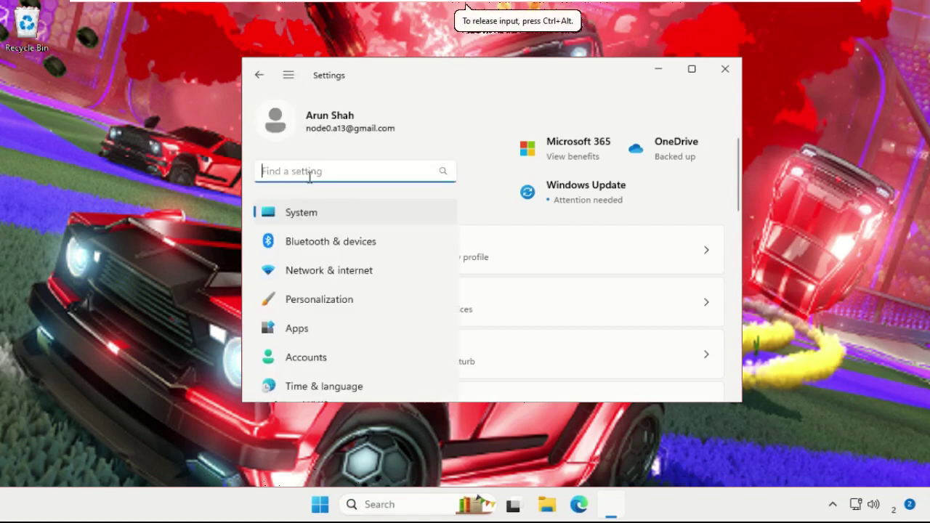
{"action": "type", "text": "mous"}
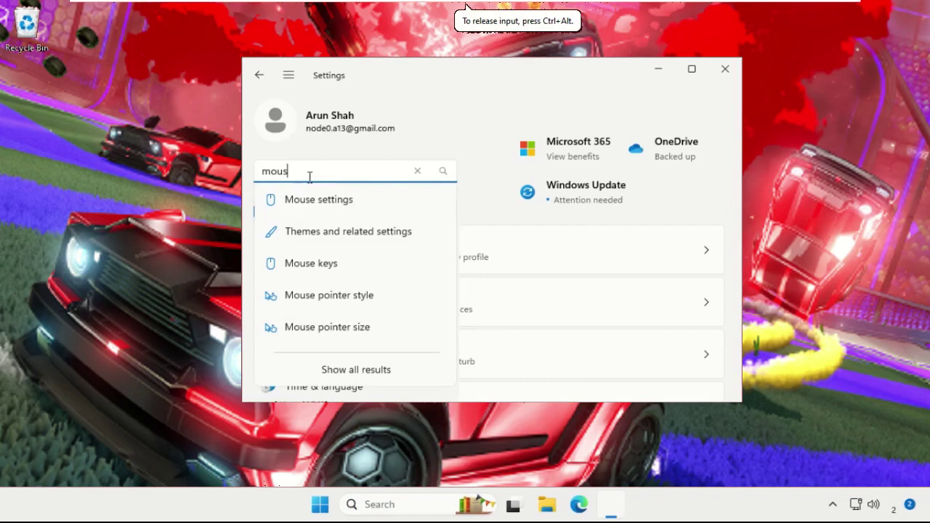
{"action": "left_click", "coordinate": [321, 203]}
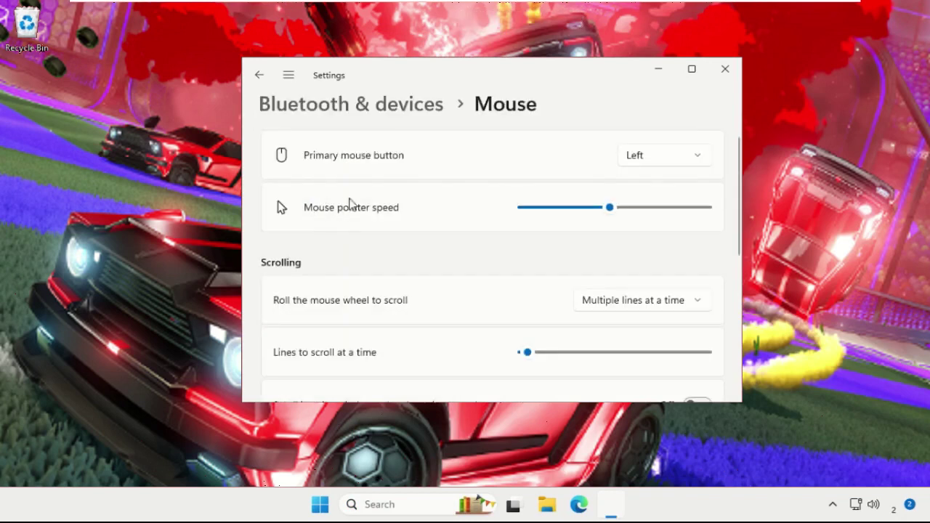
Open the additional mouse settings, set the pointer speed to the middle of its range in the pointer options, and apply the change.
{"action": "scroll", "coordinate": [435, 253], "scroll_direction": "down", "scroll_amount": 4}
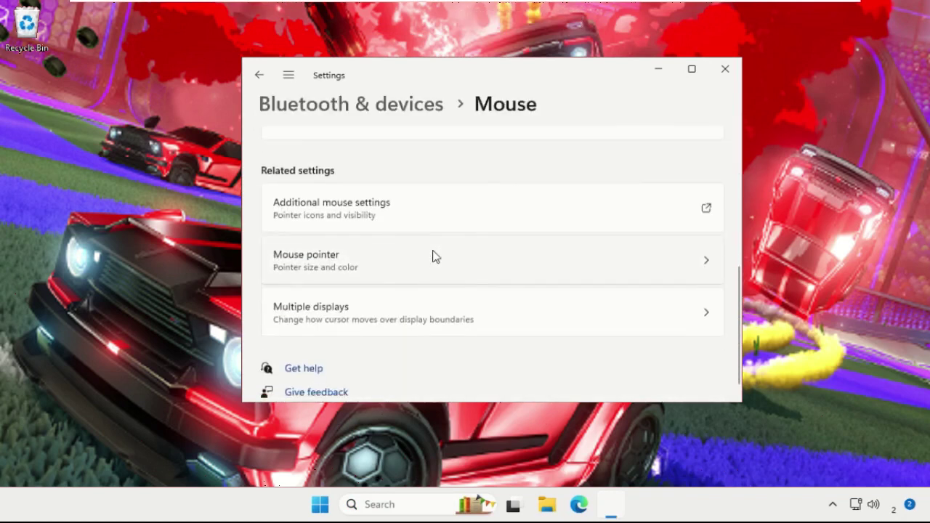
{"action": "left_click", "coordinate": [348, 216]}
{"action": "left_click", "coordinate": [658, 70]}
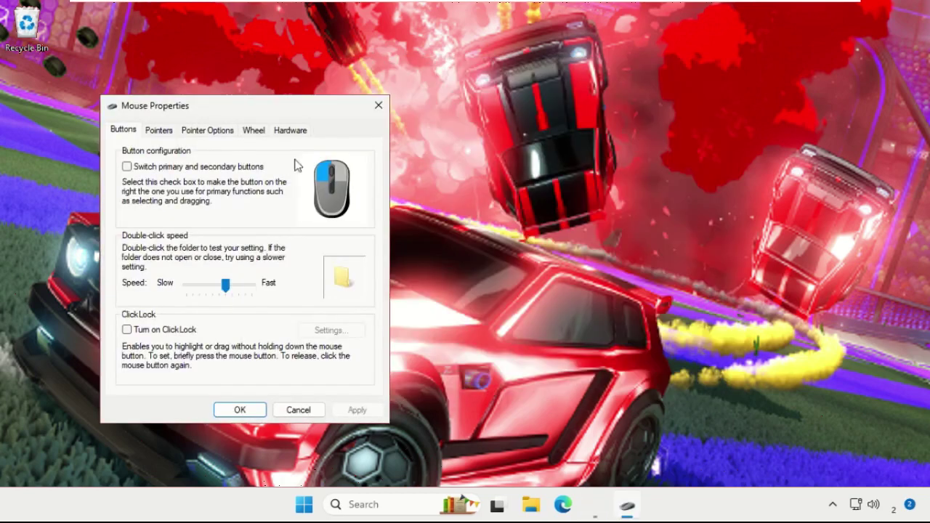
{"action": "left_click_drag", "start_coordinate": [282, 114], "coordinate": [524, 85]}
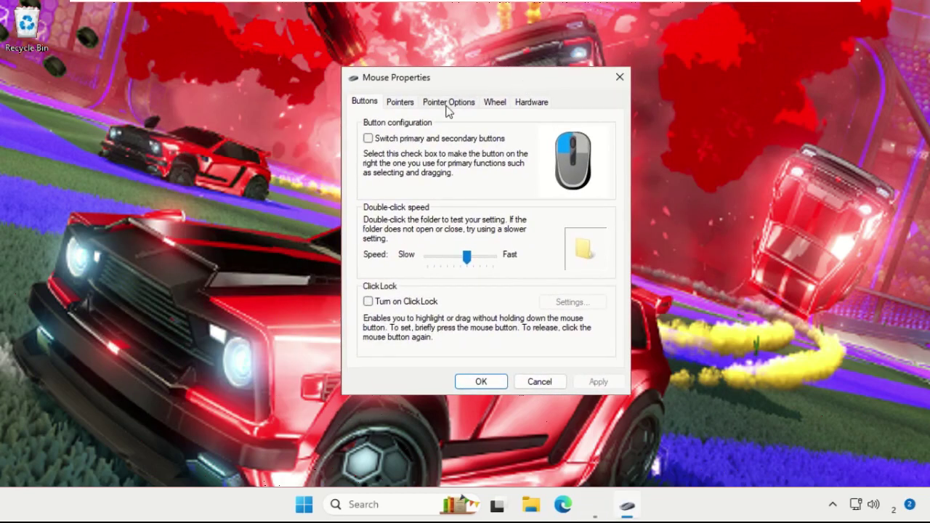
{"action": "left_click", "coordinate": [448, 105]}
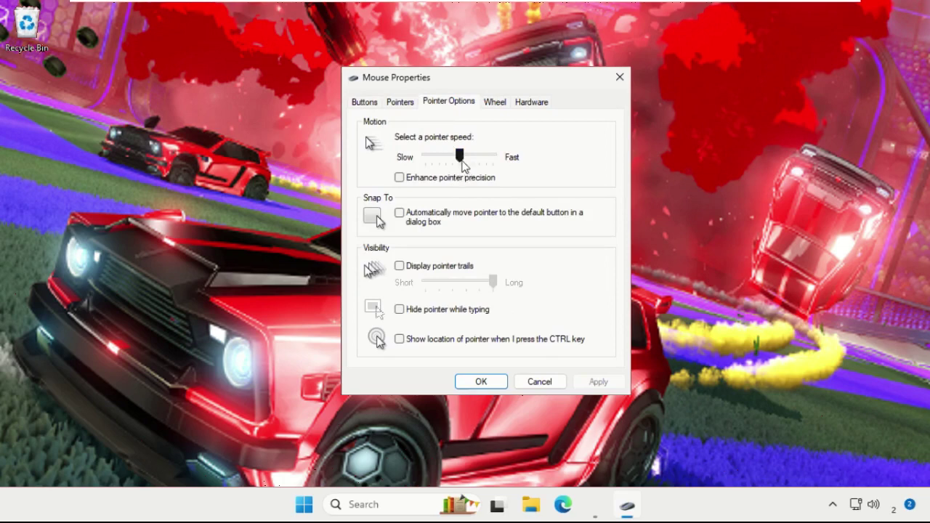
{"action": "left_click_drag", "start_coordinate": [459, 164], "coordinate": [464, 166]}
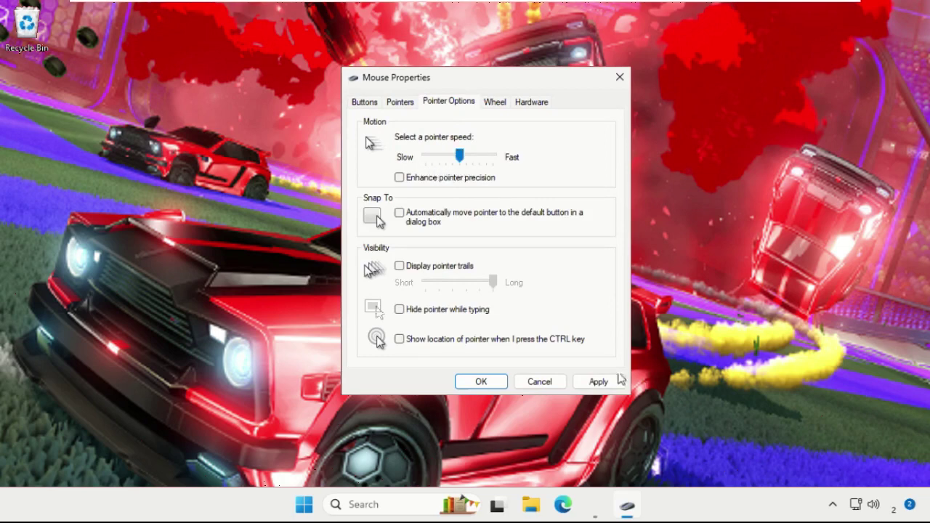
{"action": "left_click", "coordinate": [596, 381]}
{"action": "left_click", "coordinate": [476, 381]}
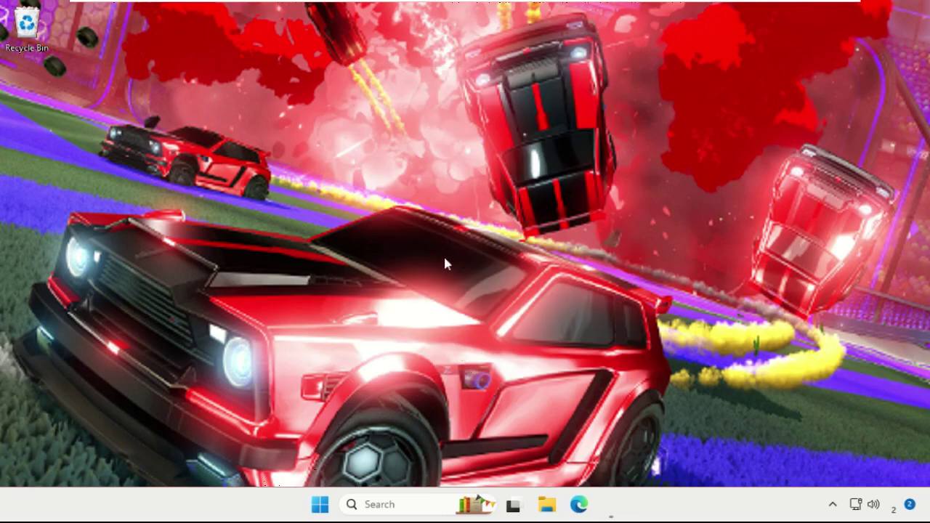
In File Explorer, run an error-checking scan of Local Disk (C:) from its properties, and close the scan report, properties and Explorer window.
{"action": "left_click", "coordinate": [548, 509]}
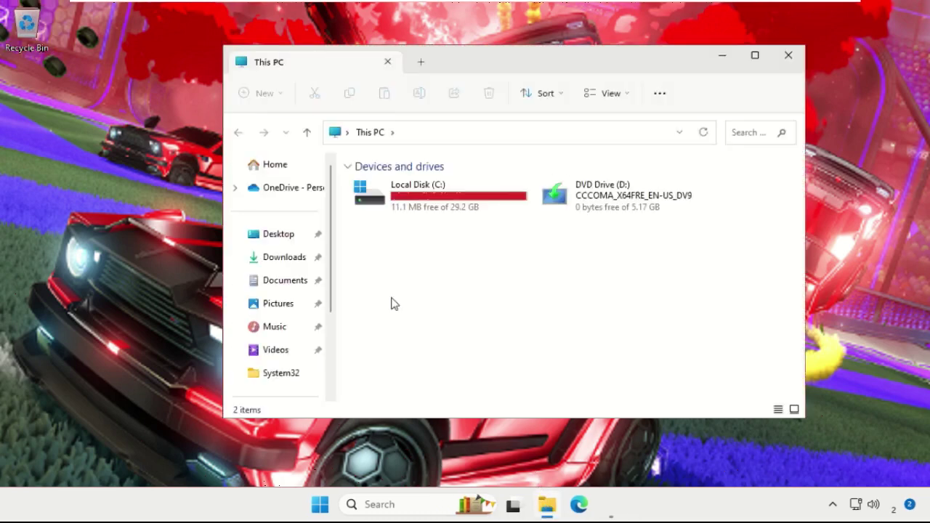
{"action": "left_click", "coordinate": [446, 201]}
{"action": "right_click", "coordinate": [419, 196]}
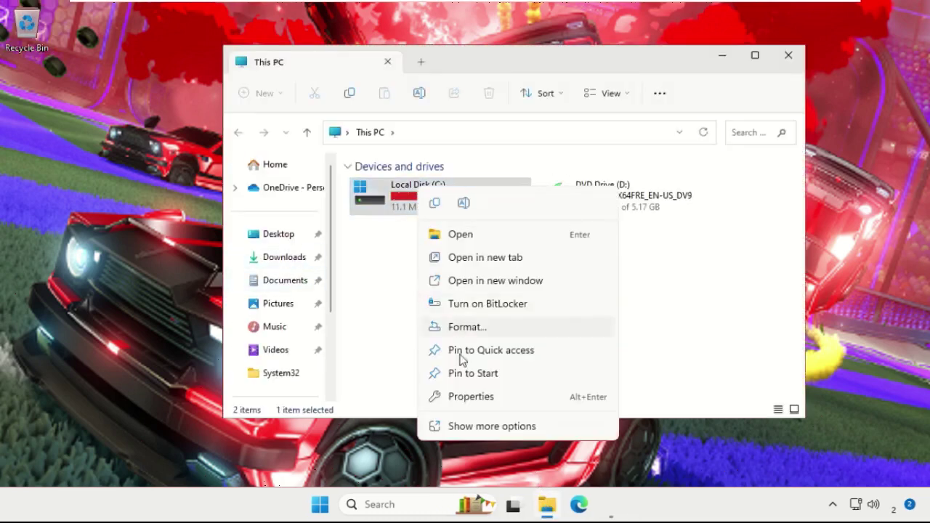
{"action": "left_click", "coordinate": [465, 398]}
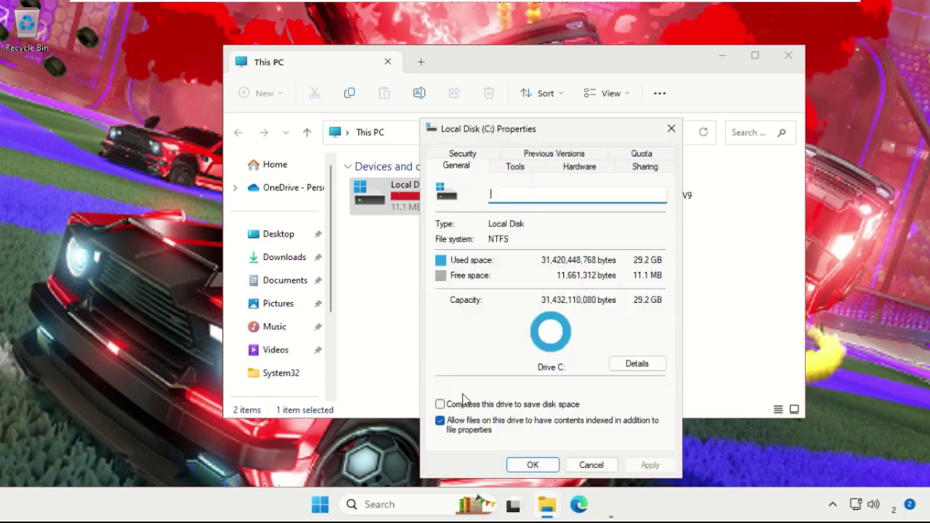
{"action": "left_click", "coordinate": [528, 169]}
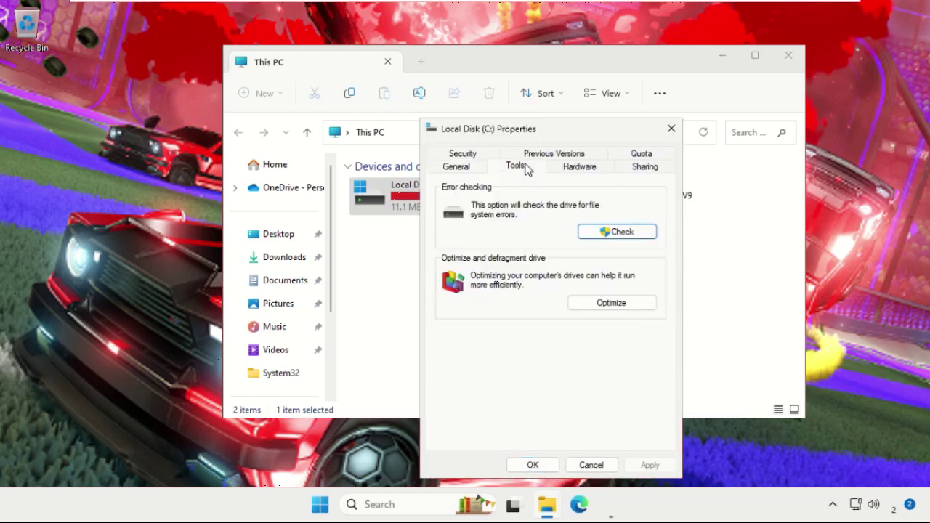
{"action": "left_click", "coordinate": [622, 242]}
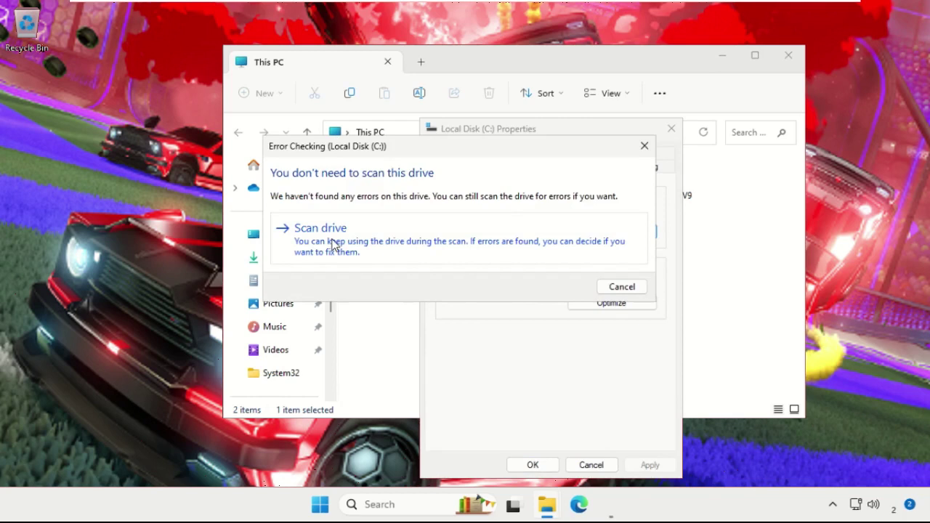
{"action": "left_click", "coordinate": [333, 244]}
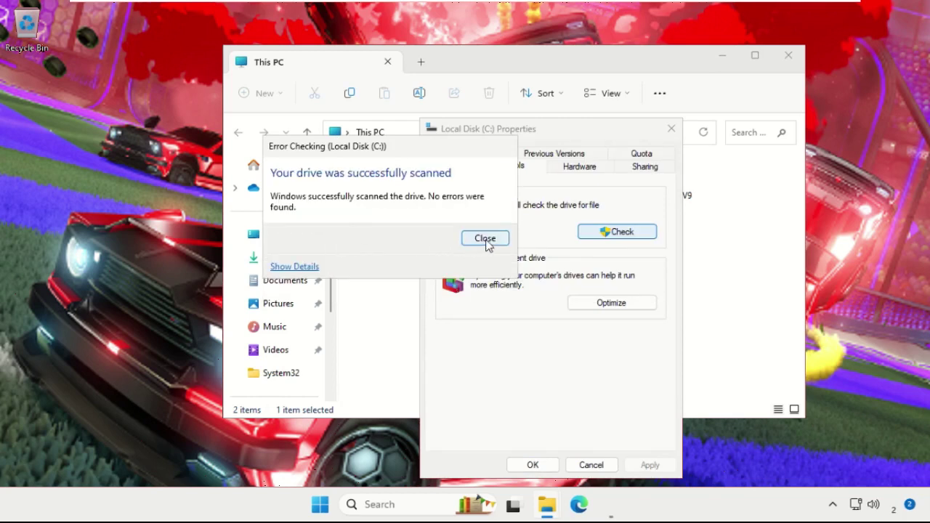
{"action": "left_click", "coordinate": [485, 239]}
{"action": "left_click", "coordinate": [536, 466]}
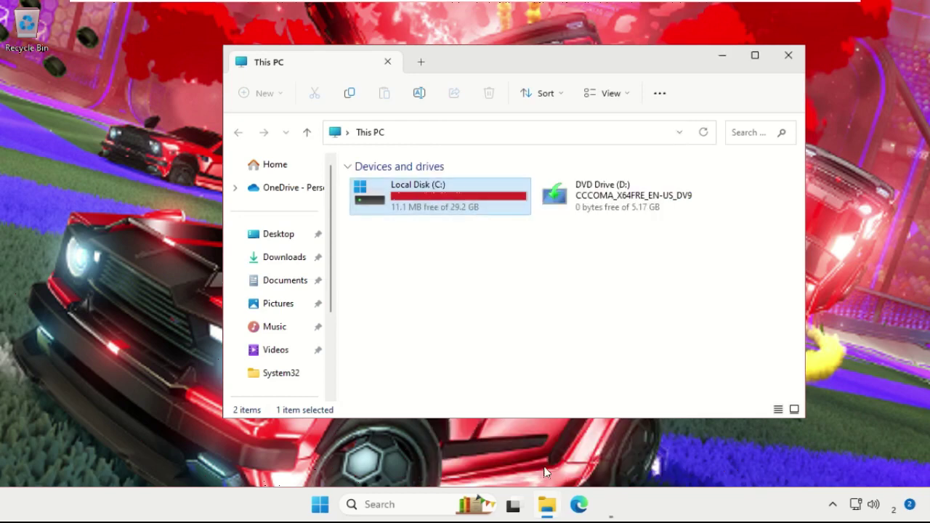
{"action": "key", "text": "alt+F4"}
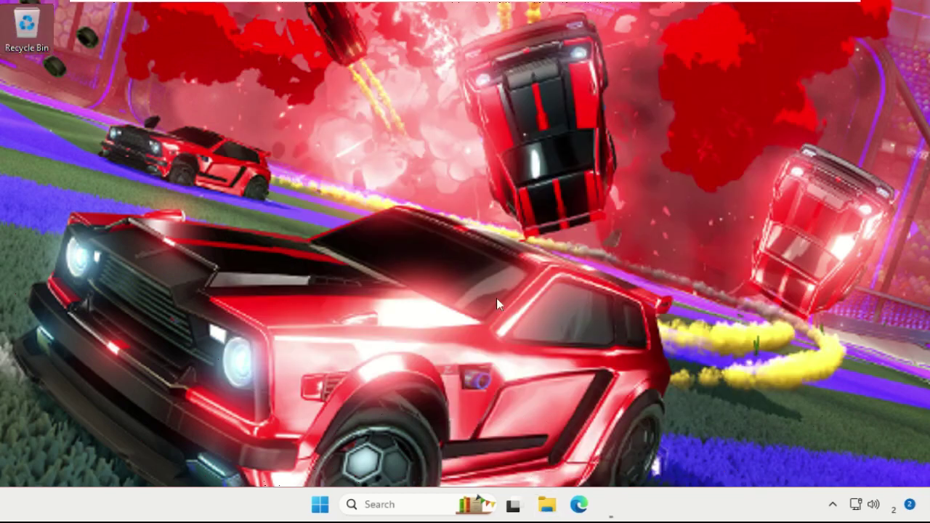